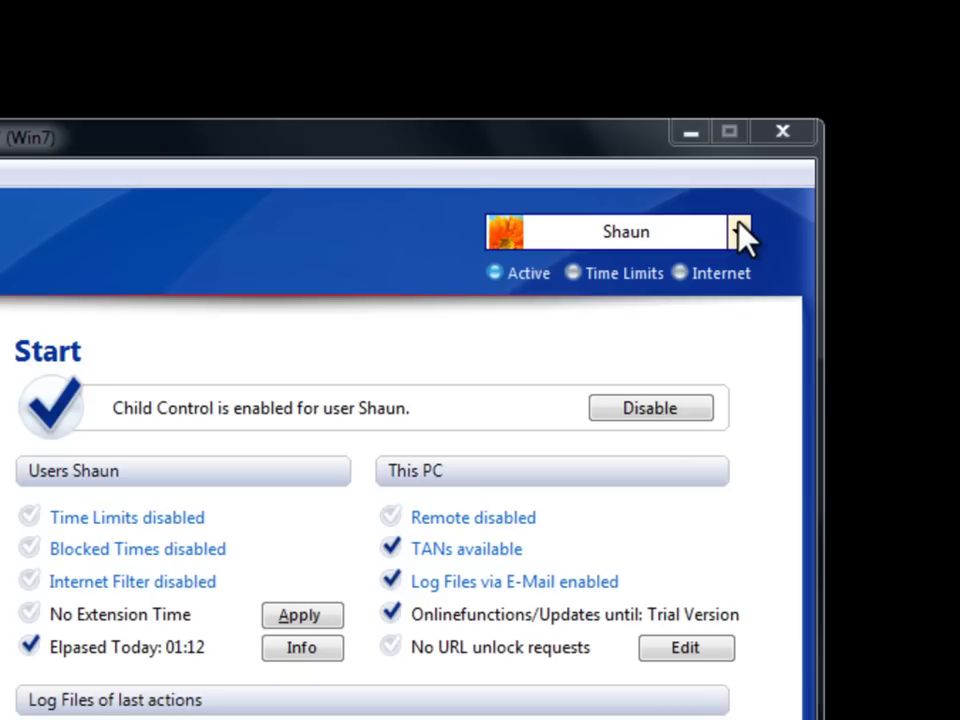
# Switch to the other child's user account and enable its PC time limit with weekday limits shown
pyautogui.click(738, 232)
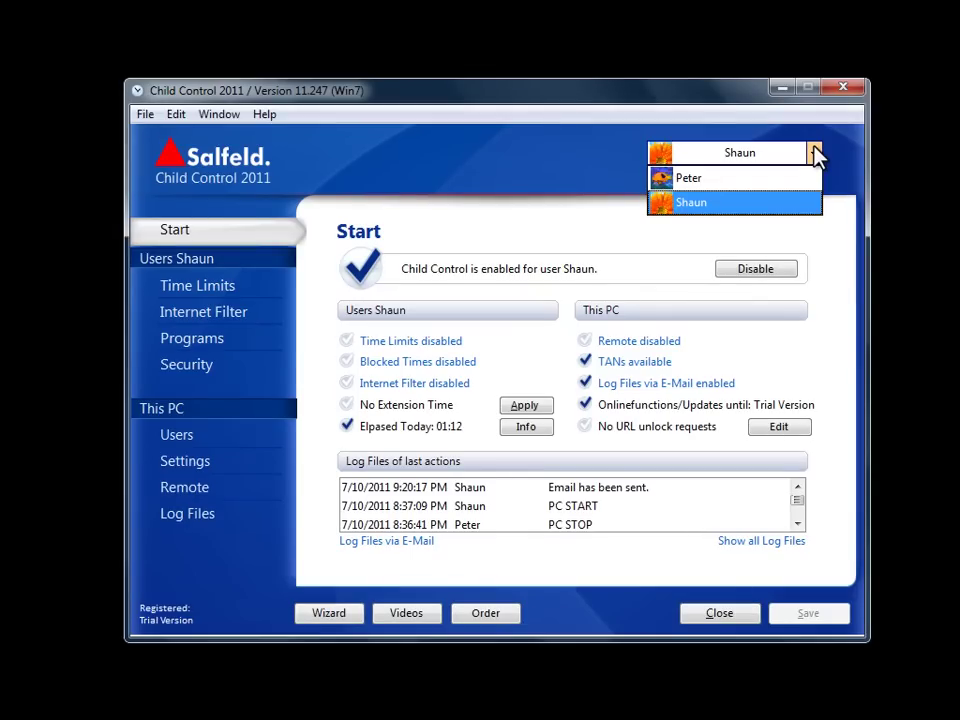
pyautogui.click(797, 178)
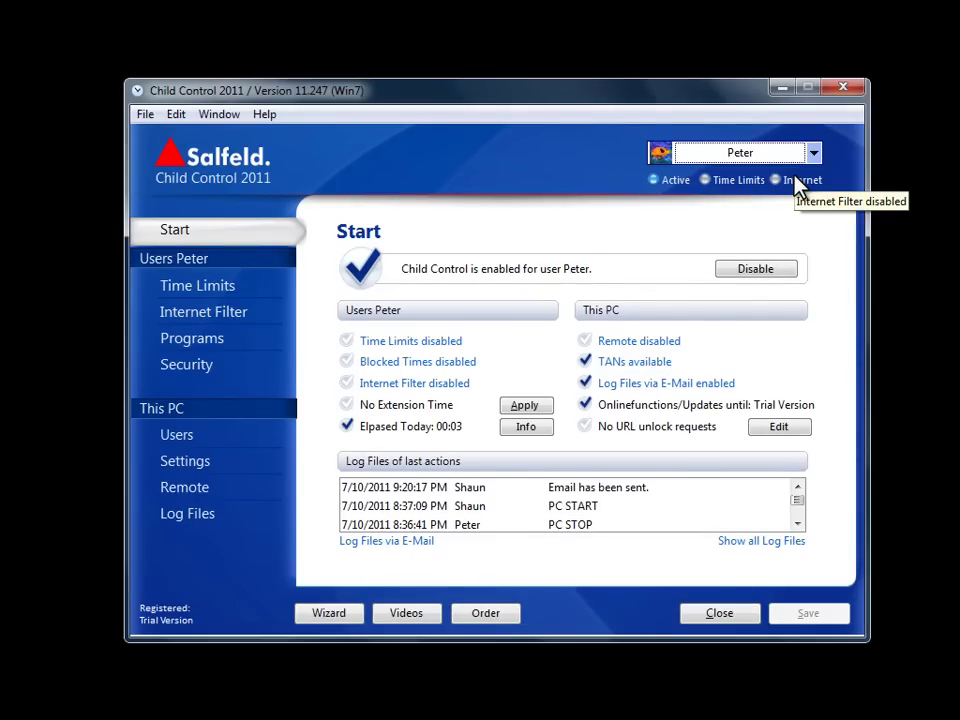
pyautogui.click(206, 285)
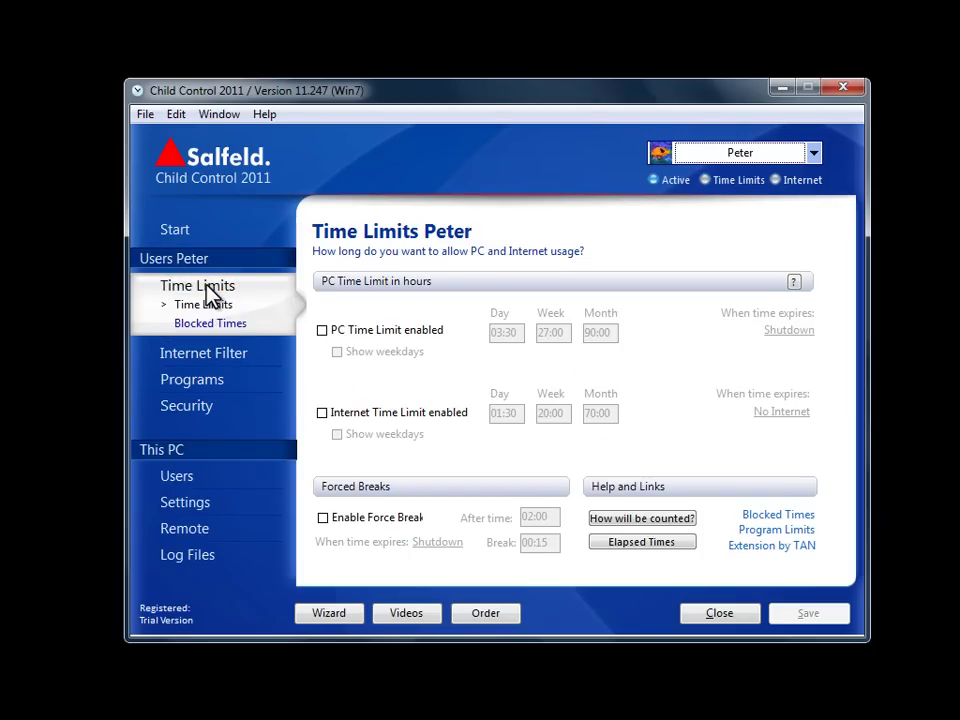
pyautogui.click(322, 331)
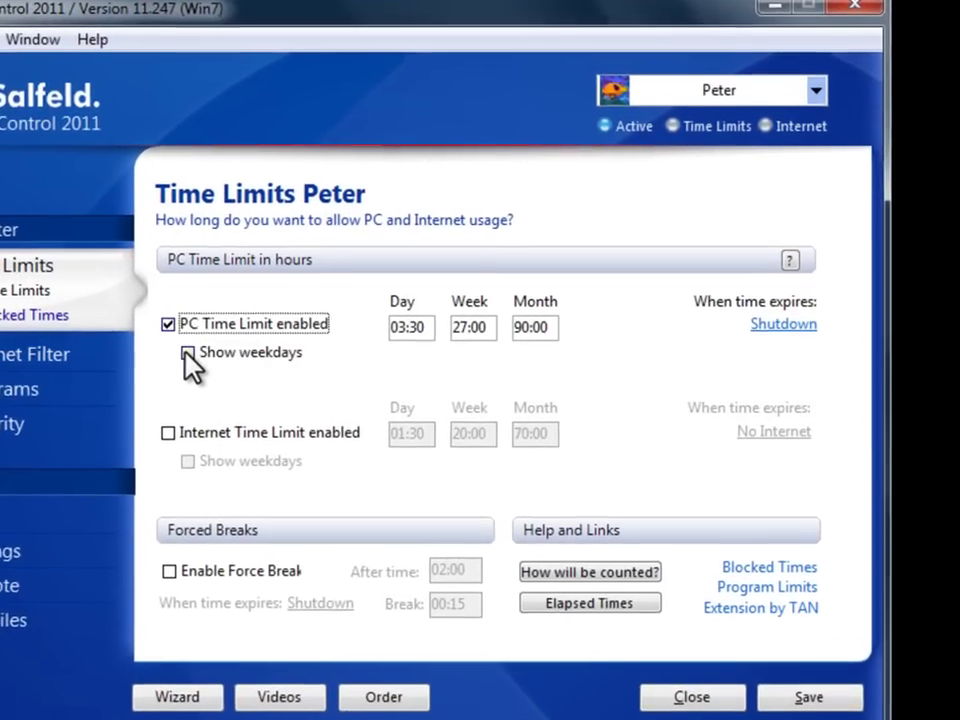
pyautogui.click(313, 352)
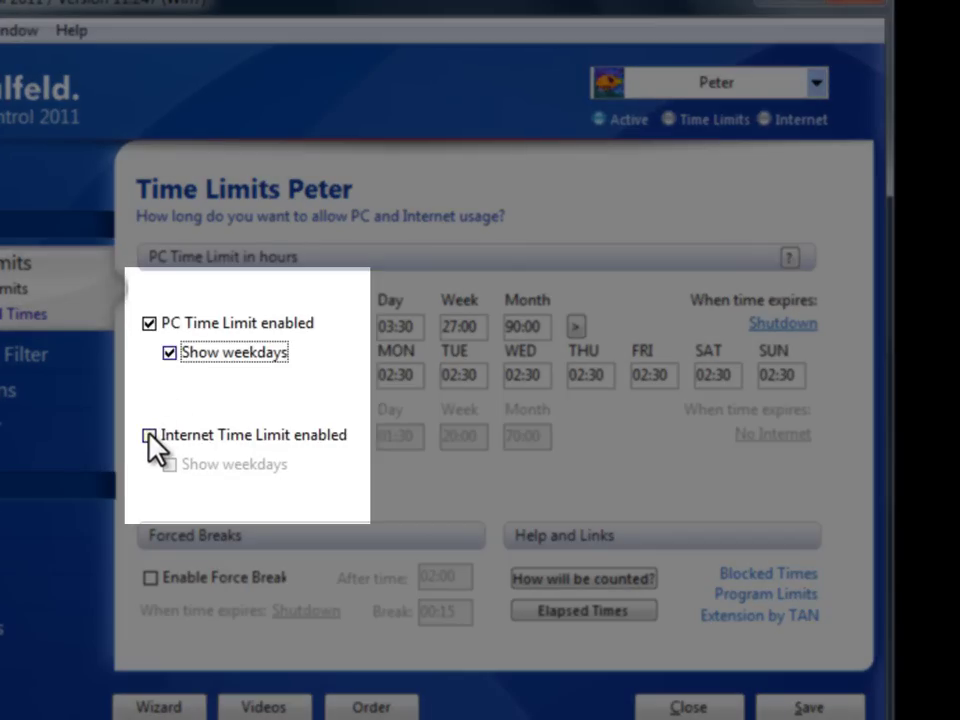
# Enable the Internet time limit with weekday limits shown and the forced breaks, and save the settings
pyautogui.click(149, 436)
pyautogui.click(169, 464)
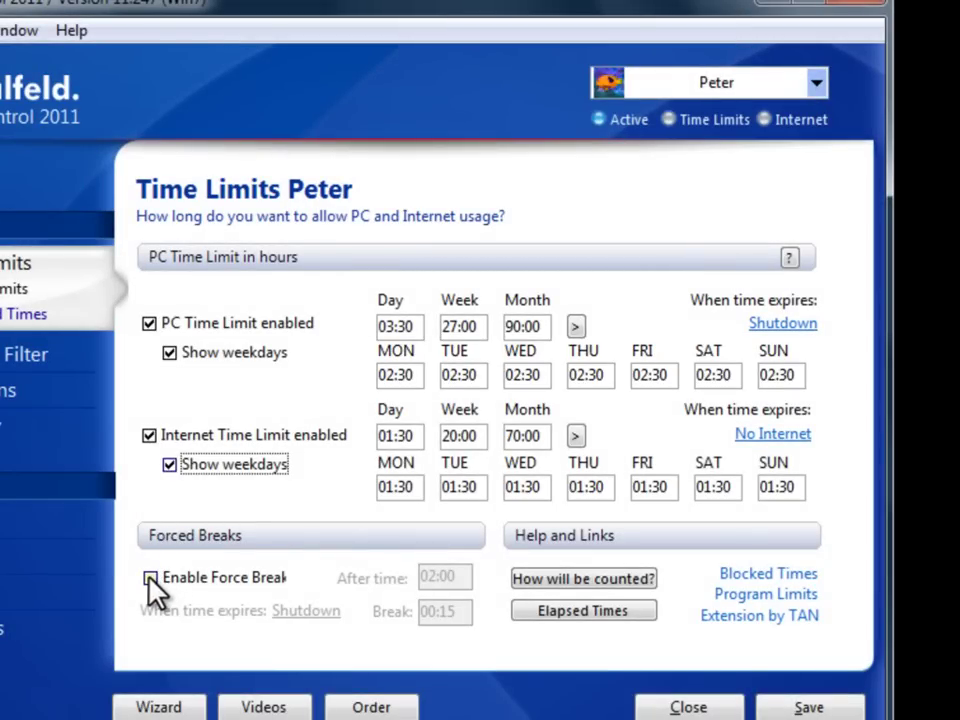
pyautogui.click(150, 578)
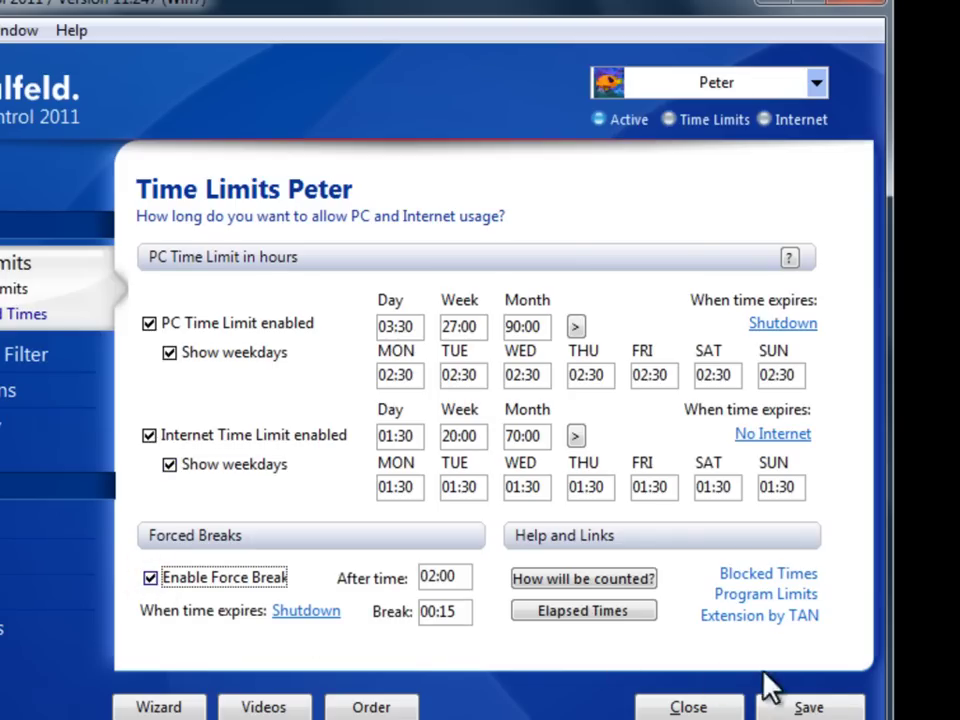
pyautogui.click(809, 706)
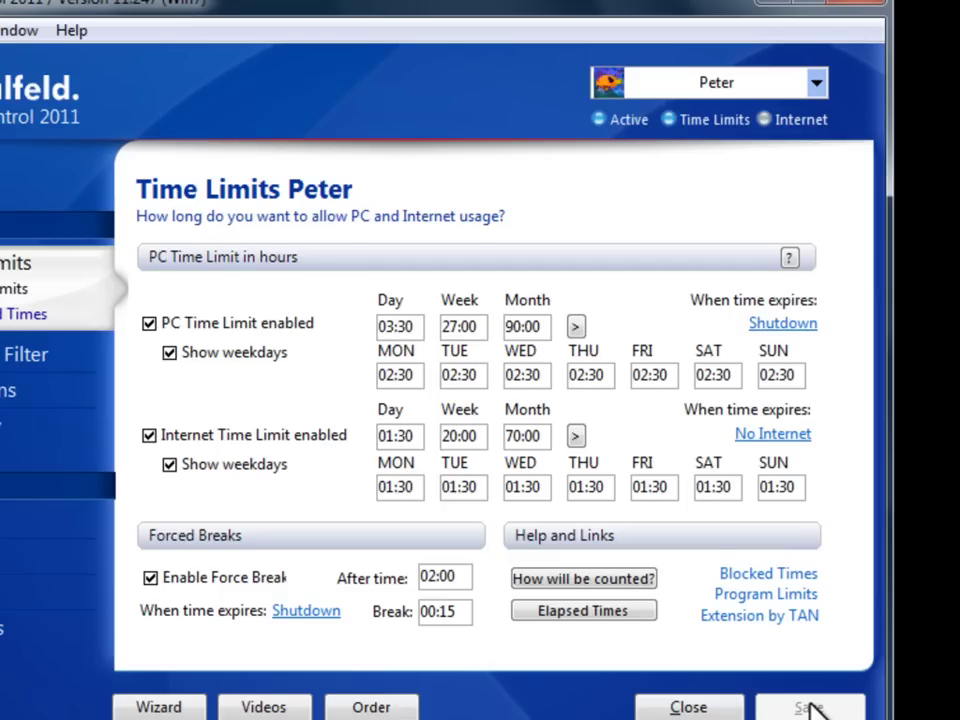
# Block PC use on all days of the week during the early morning hours, at 11 AM and at 5 PM
pyautogui.click(800, 575)
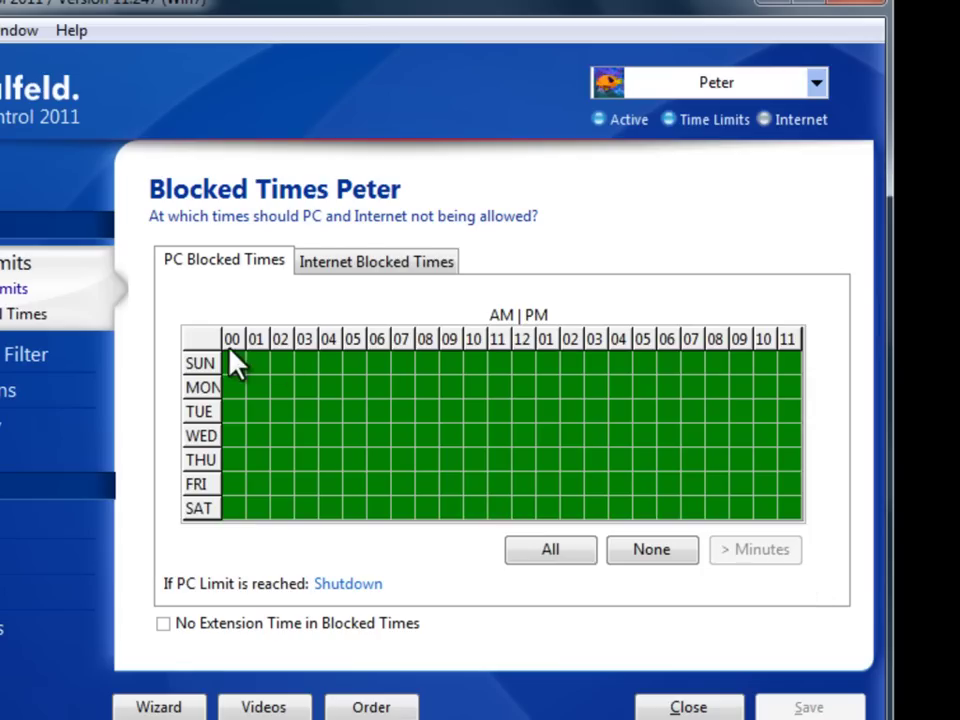
pyautogui.moveTo(226, 360); pyautogui.dragTo(343, 513)
pyautogui.moveTo(498, 364); pyautogui.dragTo(500, 512)
pyautogui.moveTo(640, 366); pyautogui.dragTo(648, 520)
# Block Internet use on all days at 12 PM and from 7 to 11 PM, and save the blocked times
pyautogui.click(422, 266)
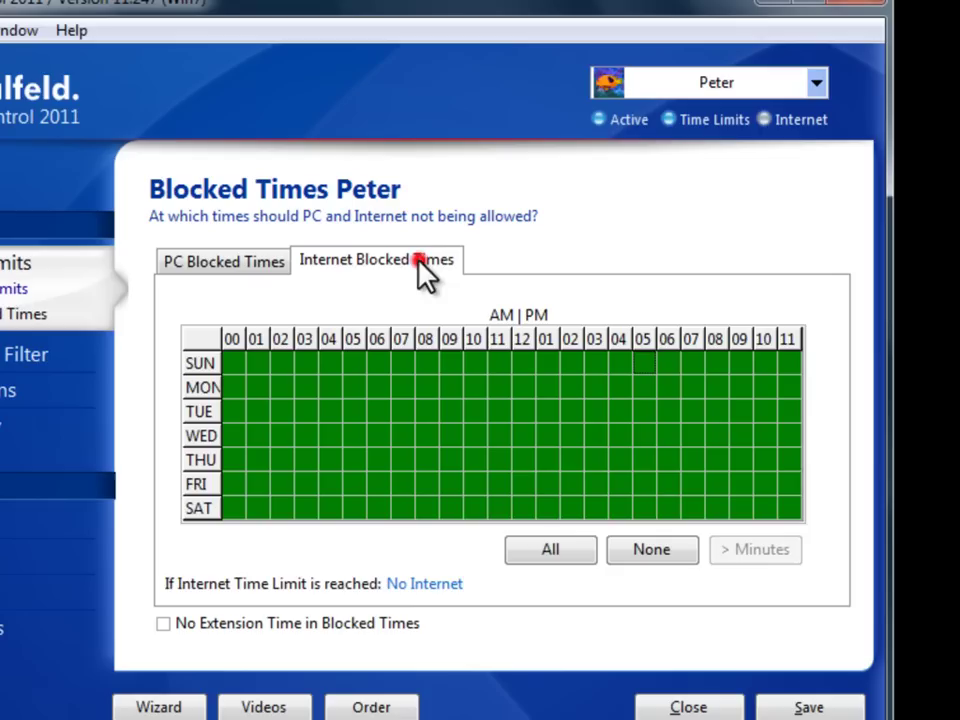
pyautogui.click(525, 364)
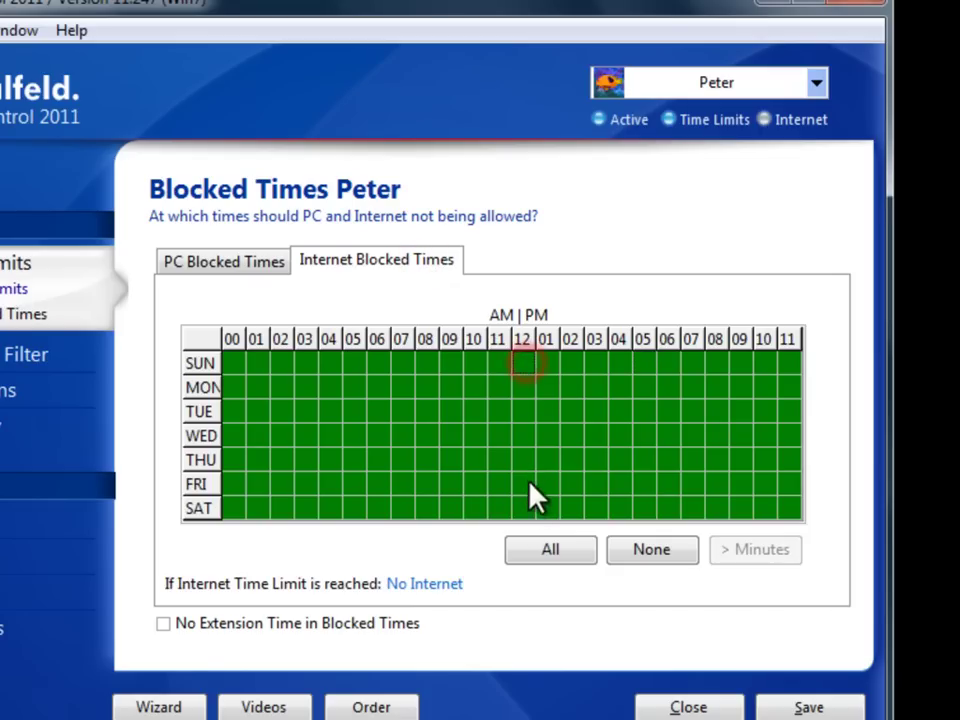
pyautogui.moveTo(528, 516); pyautogui.dragTo(530, 516)
pyautogui.moveTo(690, 362); pyautogui.dragTo(795, 517)
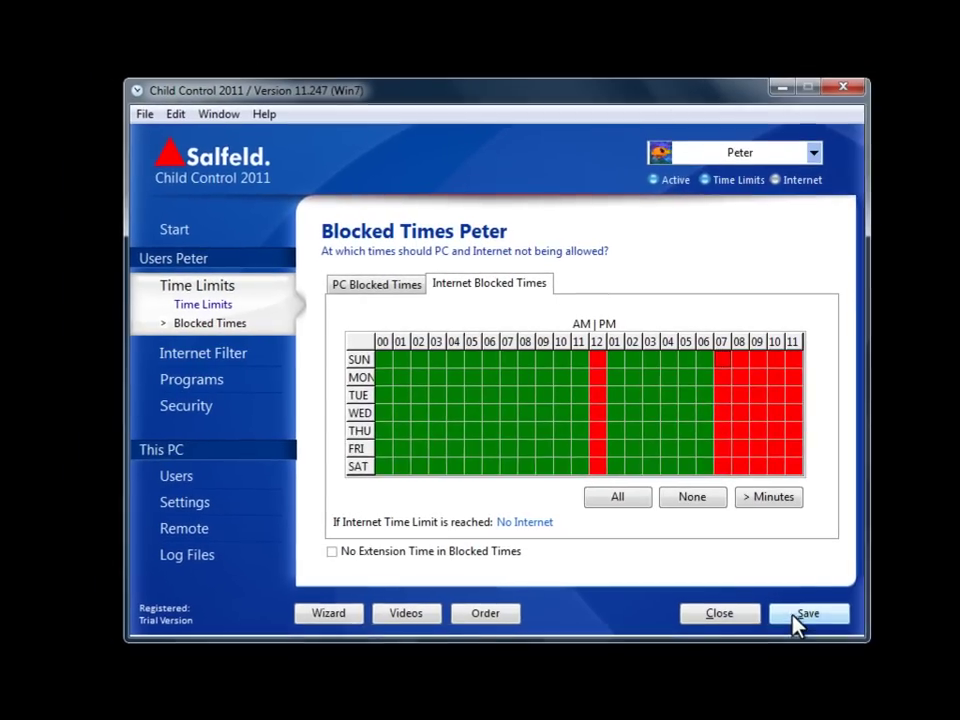
pyautogui.click(792, 655)
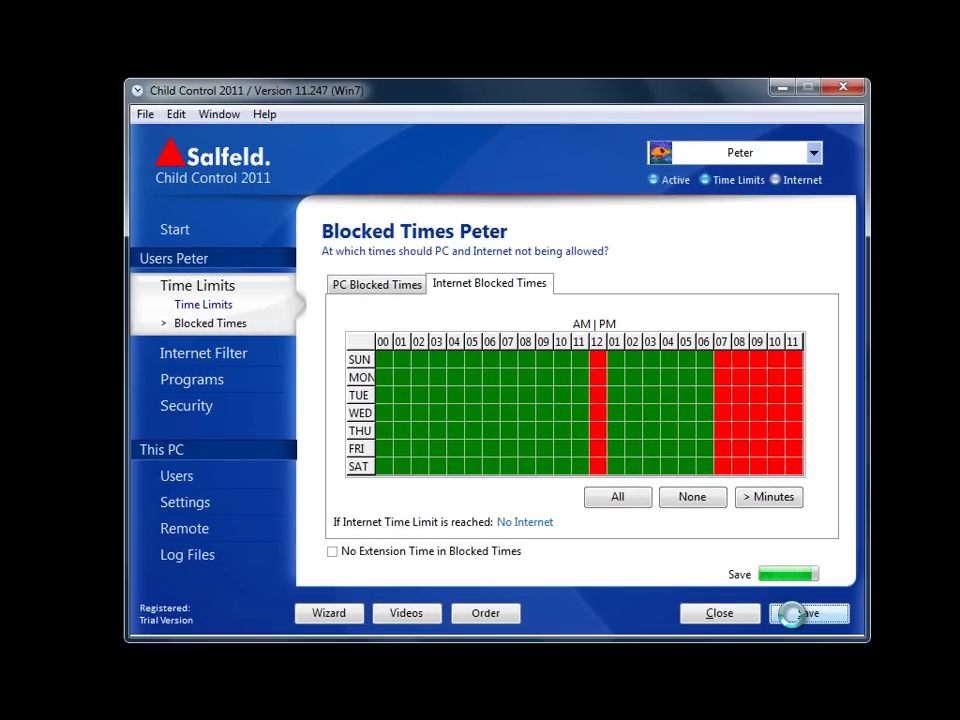
# Set the user's Internet filter to filter unwanted websites and URLs
pyautogui.click(197, 360)
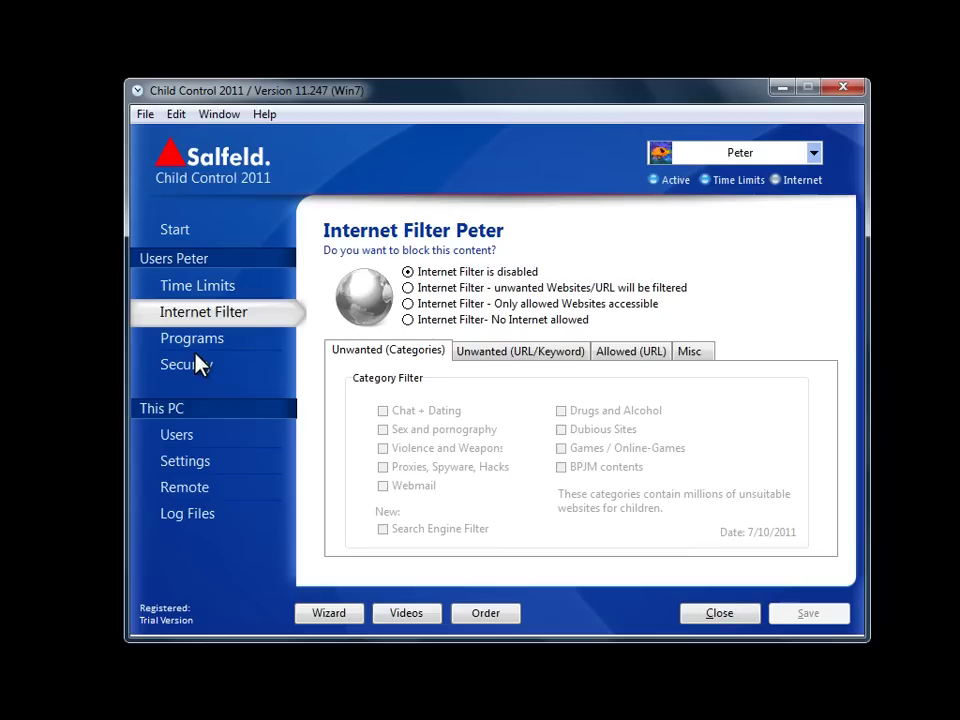
pyautogui.click(409, 289)
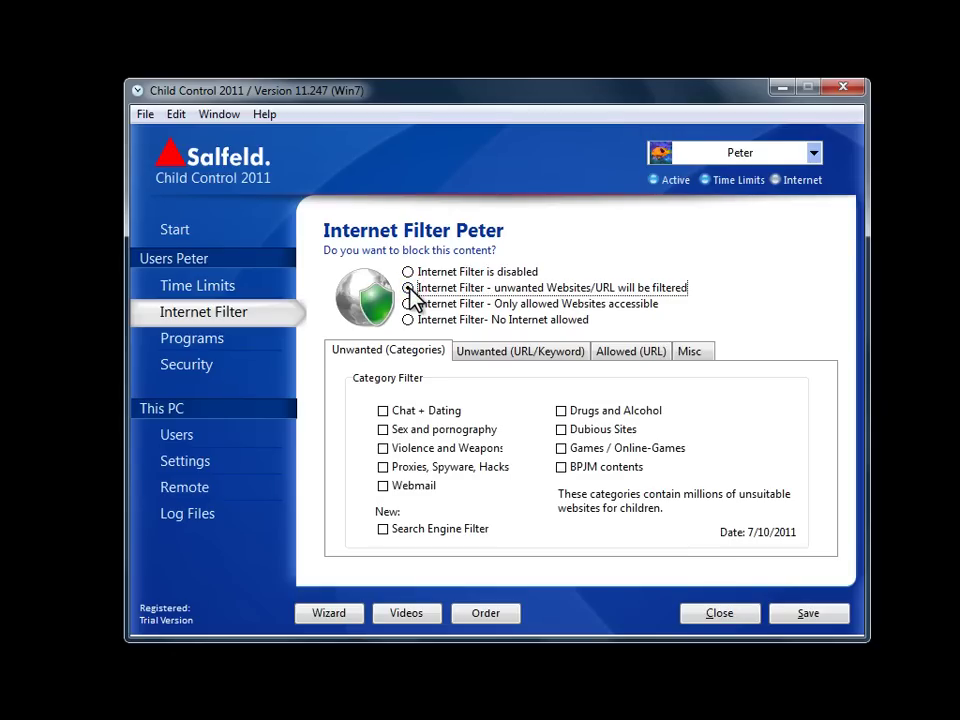
pyautogui.click(408, 304)
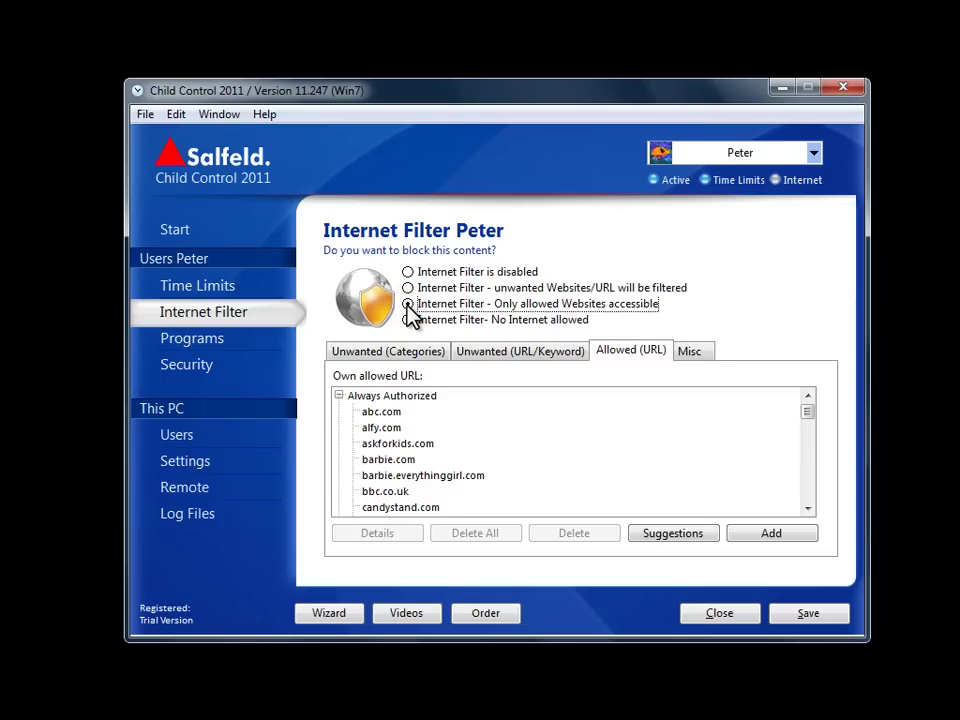
pyautogui.click(408, 320)
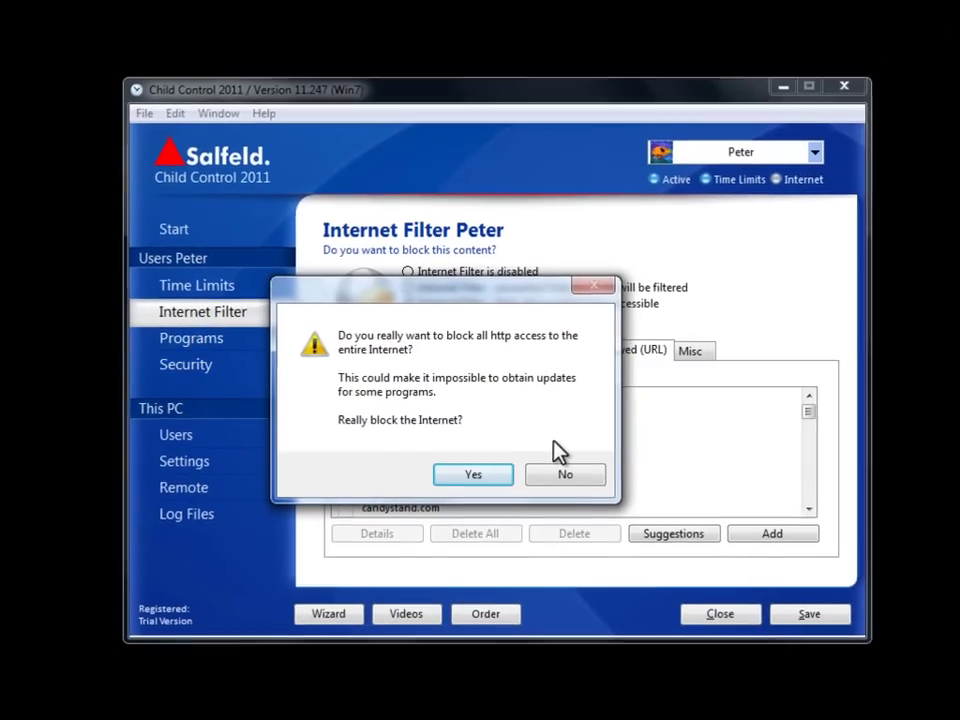
pyautogui.click(558, 478)
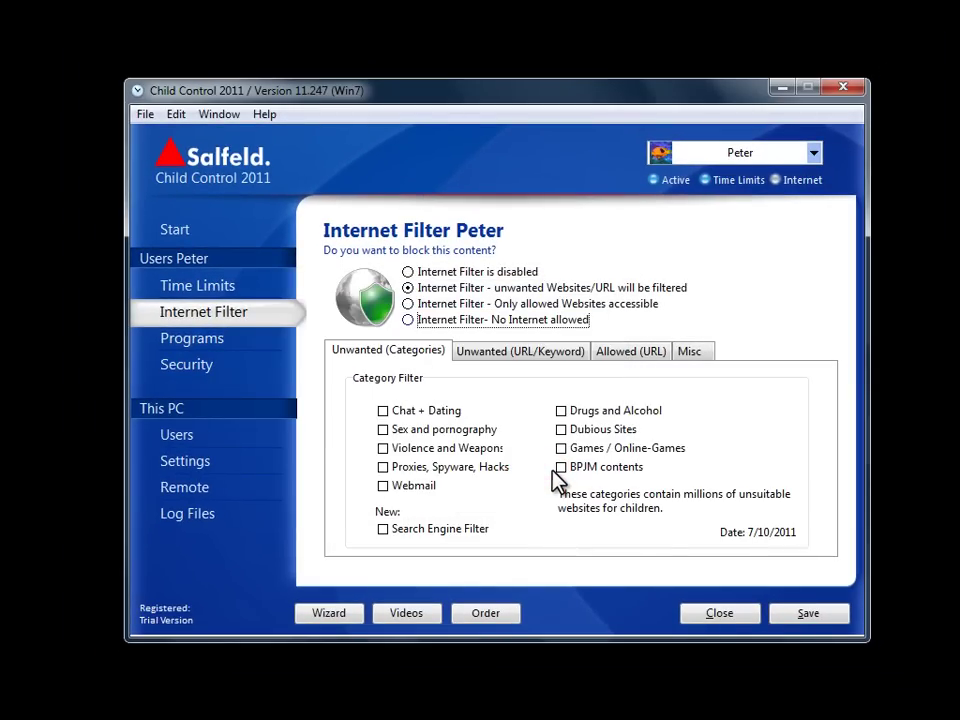
# Block the Chat + Dating and Sex and pornography categories, and enable the Search Engine Filter
pyautogui.click(430, 411)
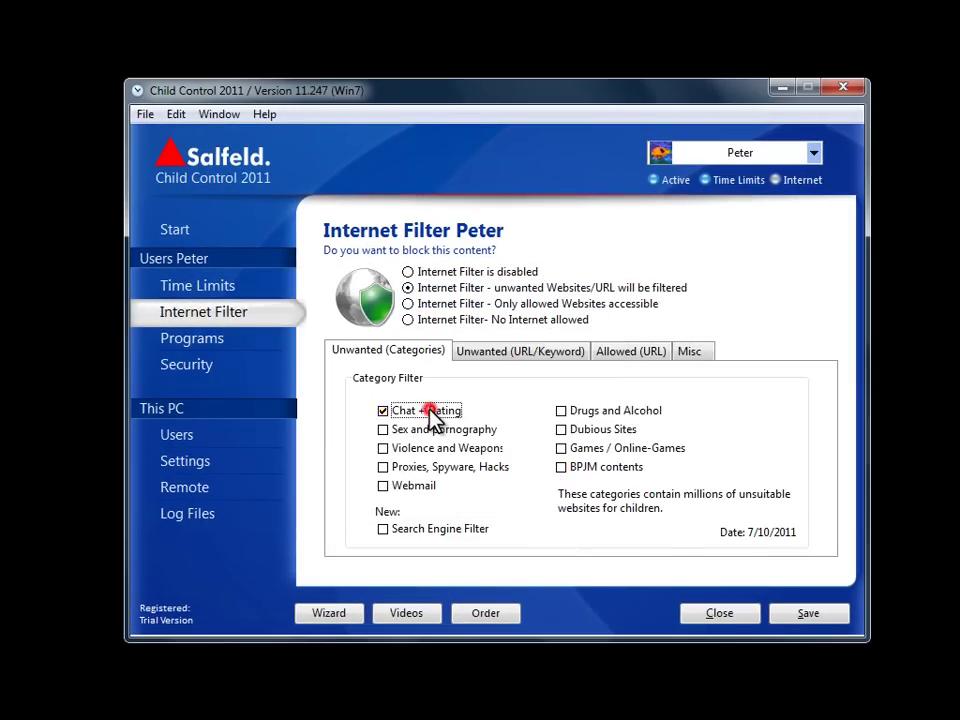
pyautogui.click(421, 428)
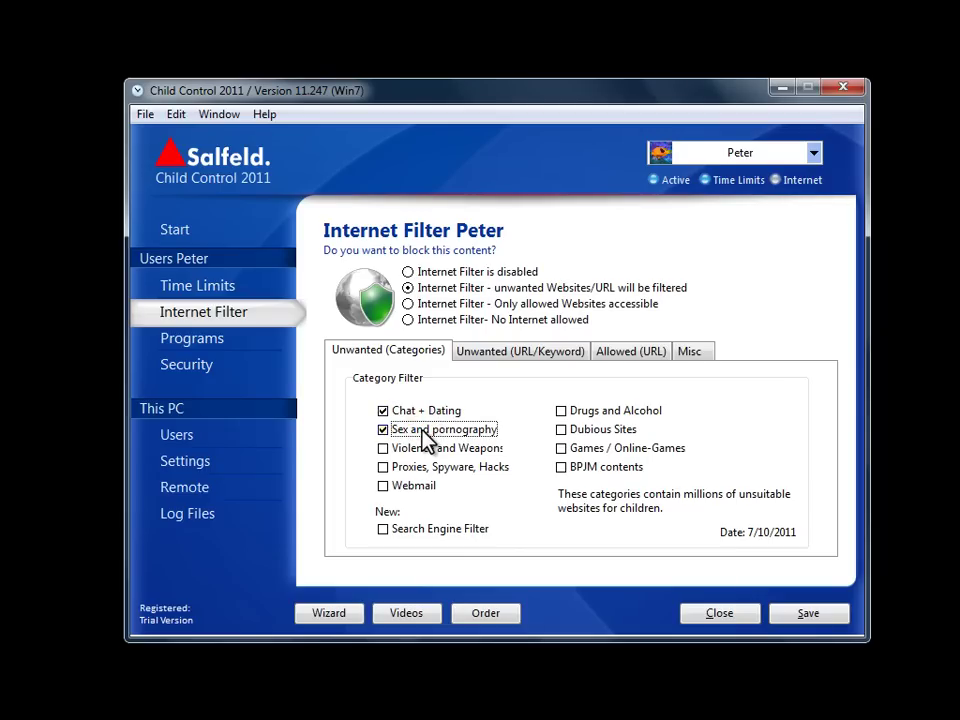
pyautogui.click(423, 530)
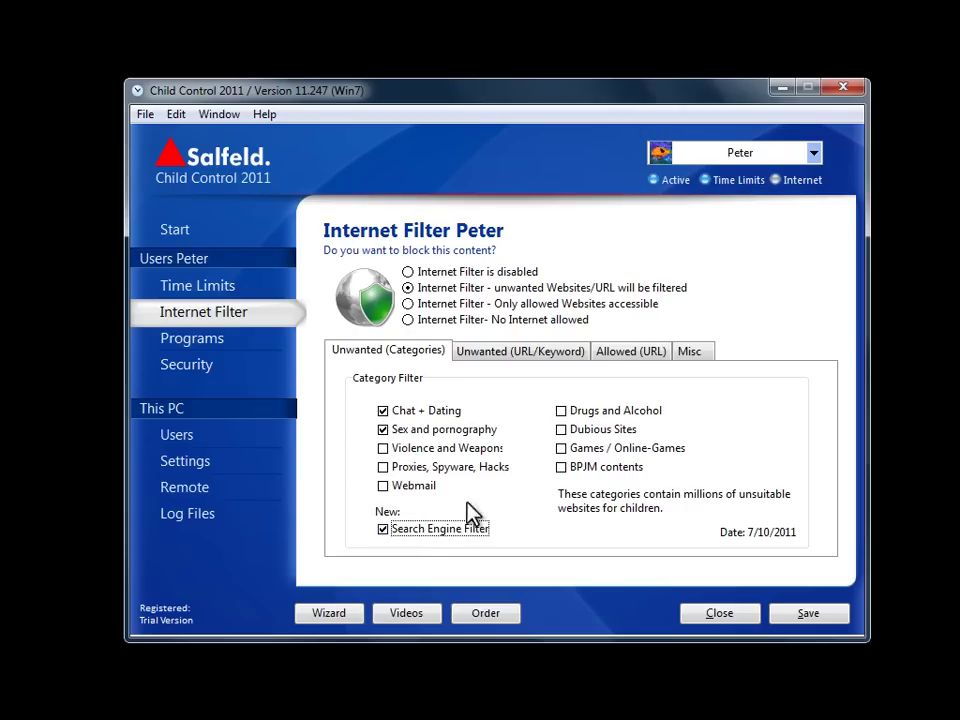
# Examine the unwanted URL and keyword list with its form for new entries, and the allowed URL list
pyautogui.click(508, 358)
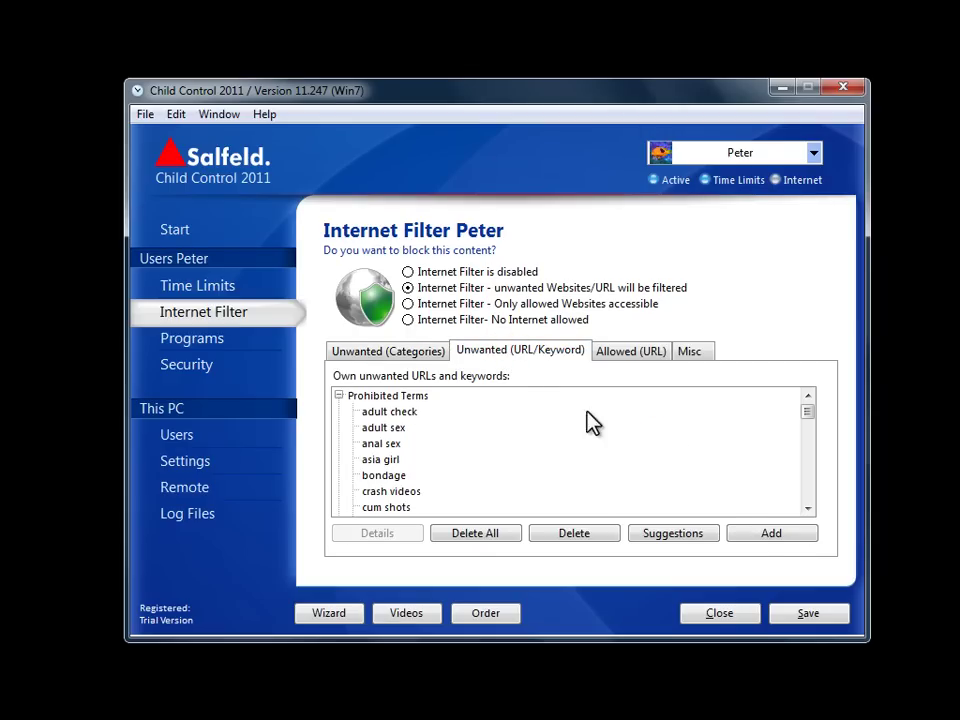
pyautogui.click(768, 535)
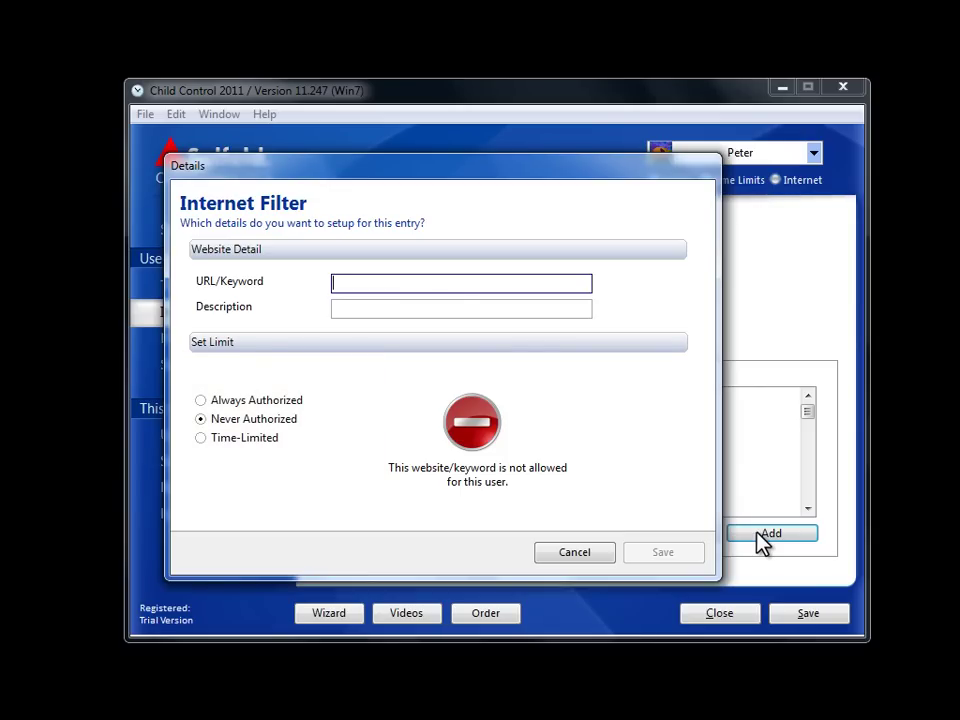
pyautogui.click(582, 551)
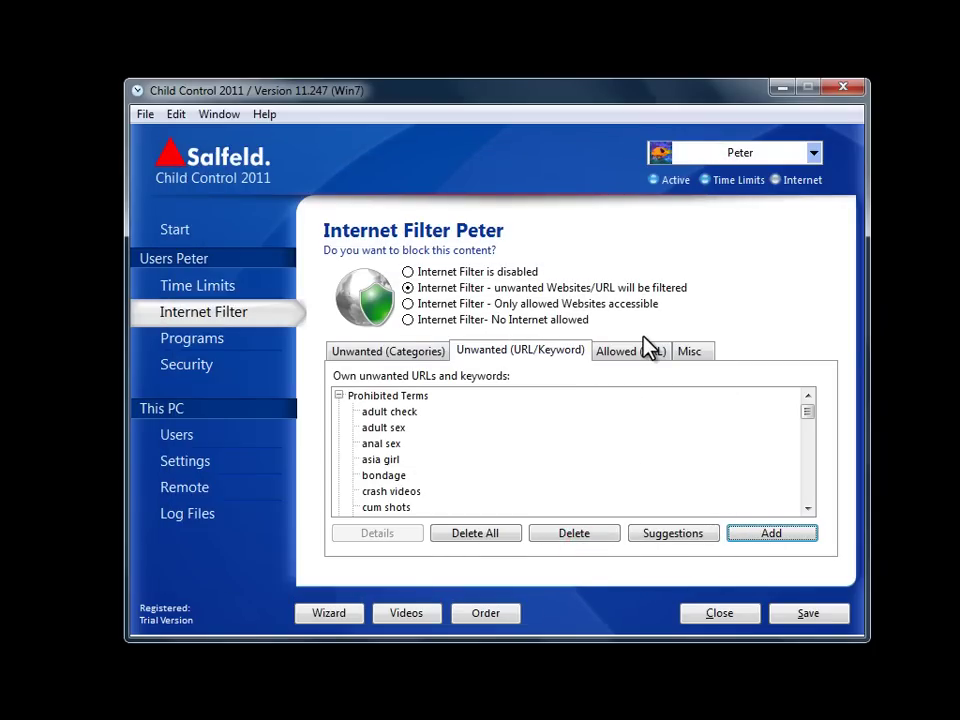
pyautogui.click(643, 353)
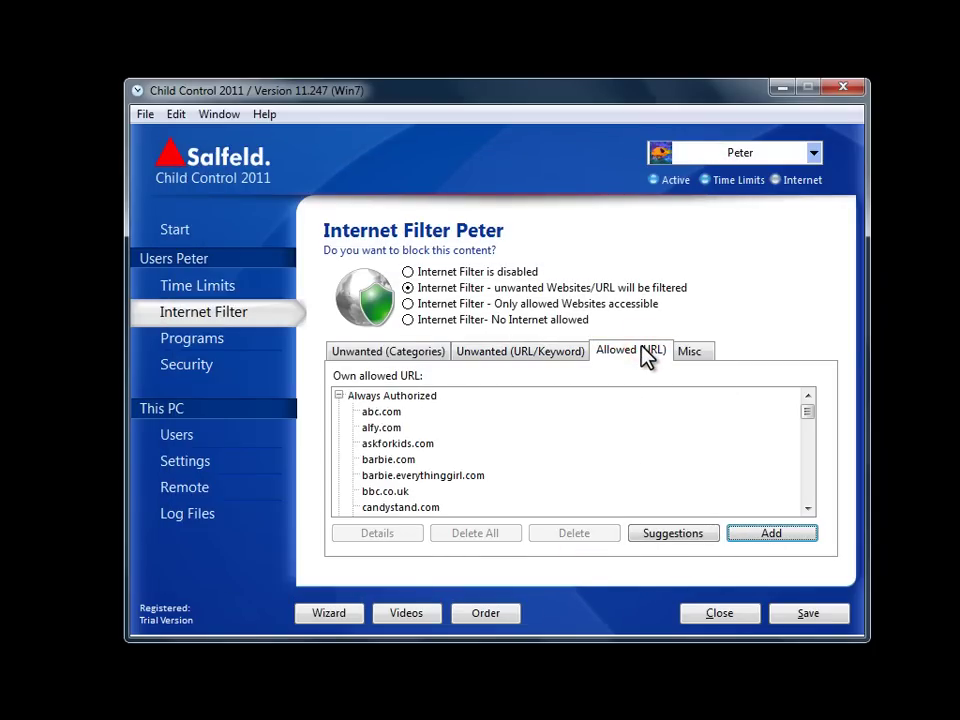
# Enable No Downloads in the miscellaneous filter options, try Redirect on Warning without an address, and save the Internet filter
pyautogui.click(688, 356)
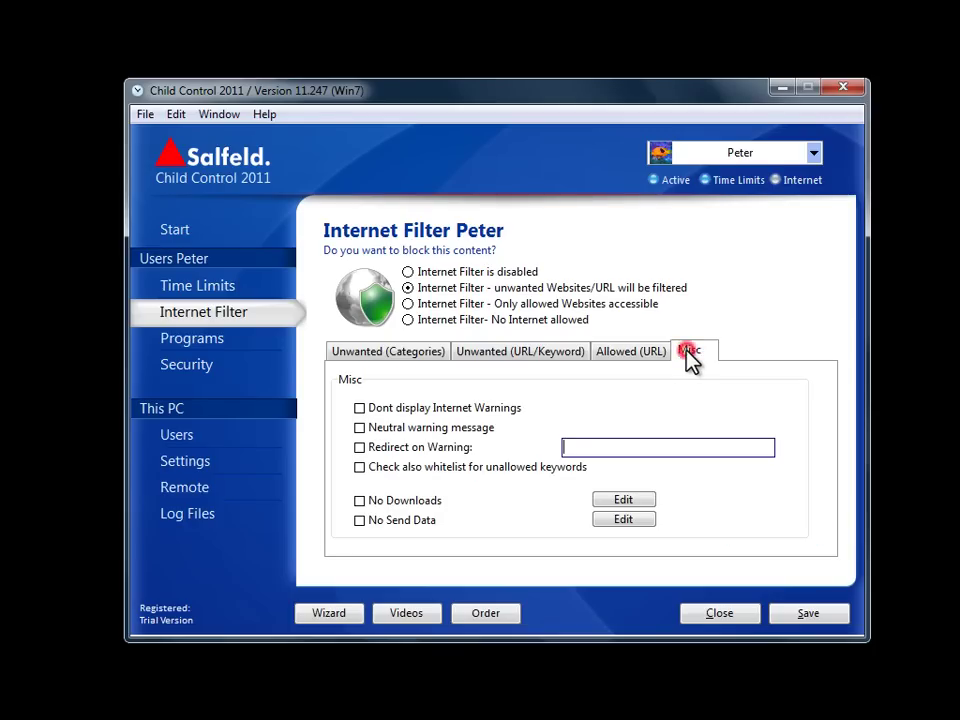
pyautogui.click(361, 503)
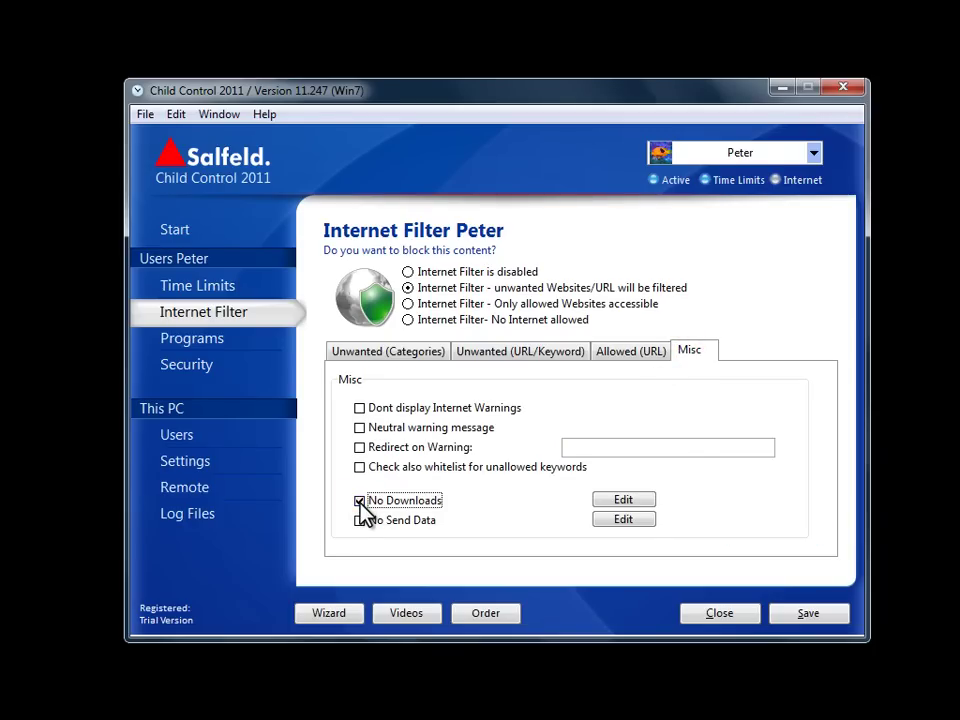
pyautogui.click(360, 448)
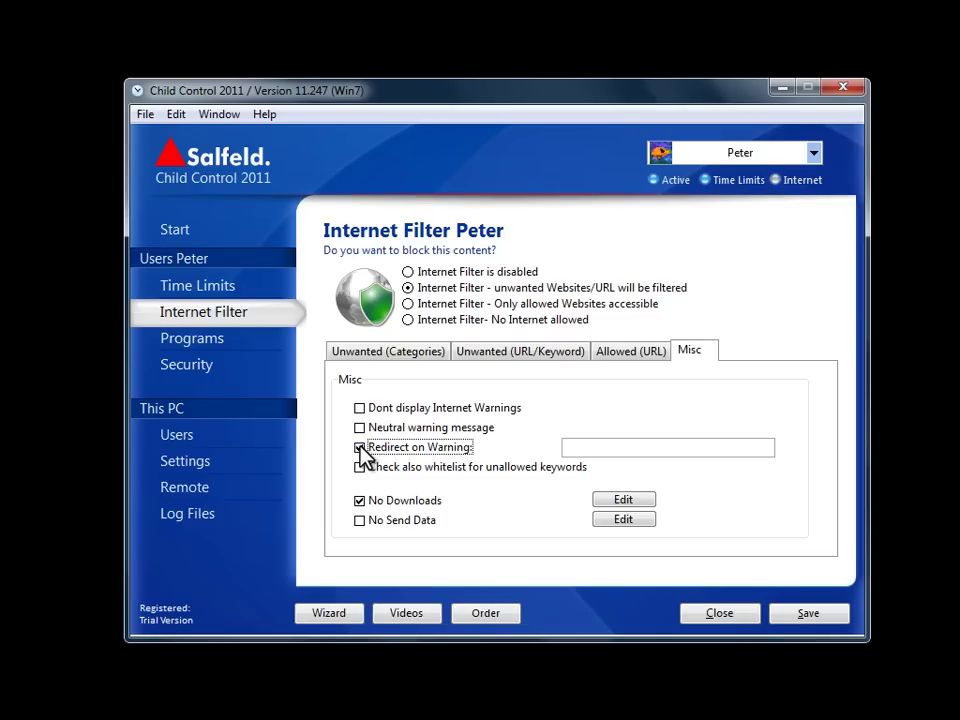
pyautogui.click(800, 617)
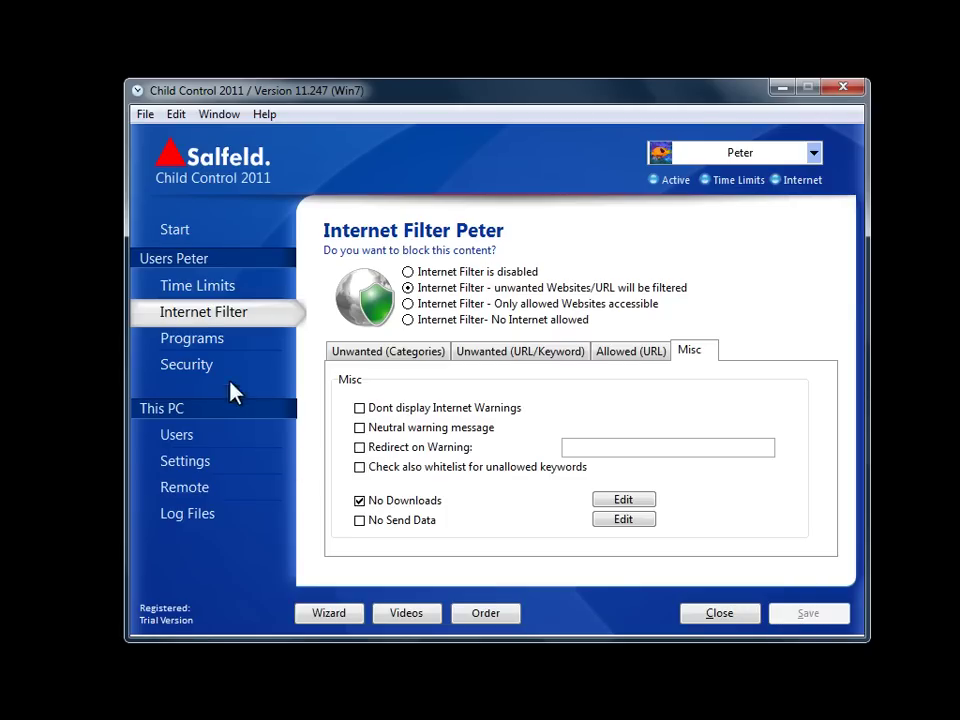
# Examine the user's program restrictions by expanding and collapsing the authorized, Internet, never authorized, system and unwanted program groups
pyautogui.click(204, 339)
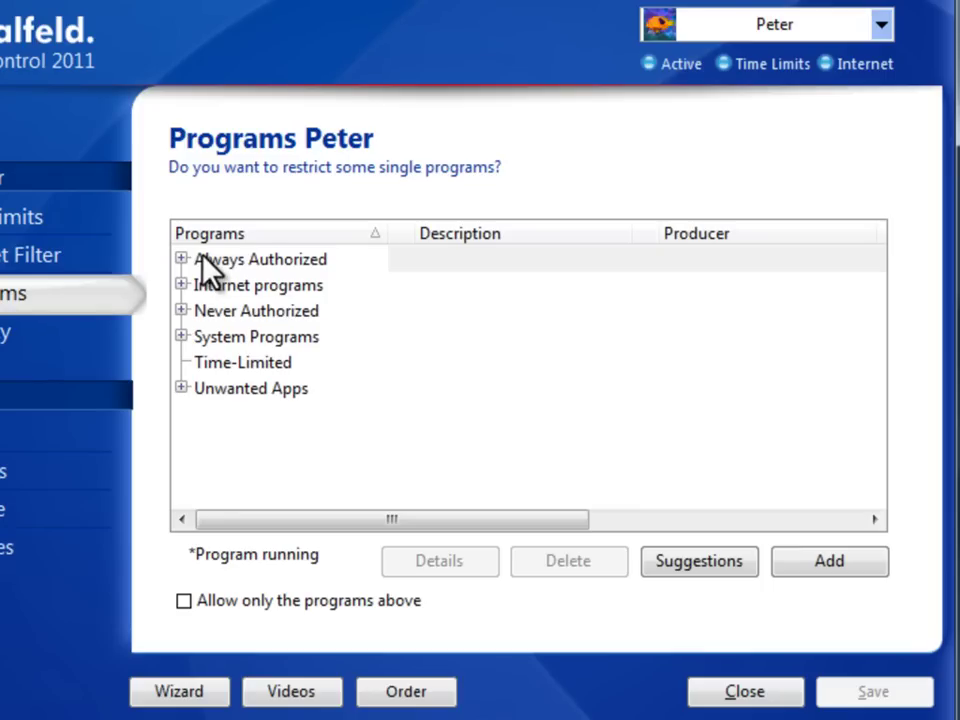
pyautogui.click(182, 258)
pyautogui.click(182, 258)
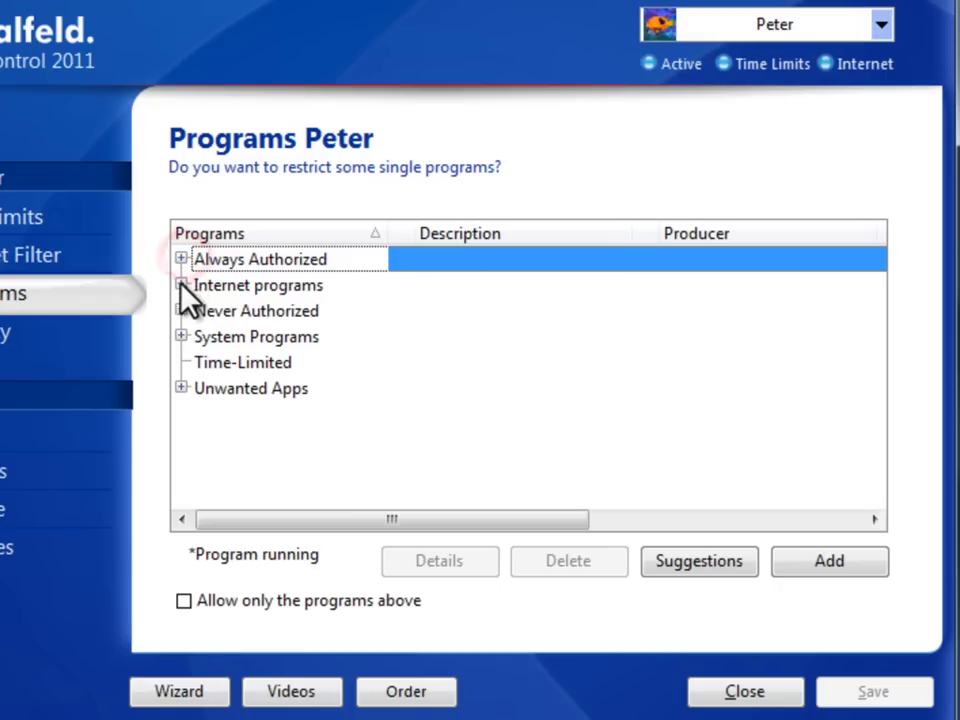
pyautogui.click(181, 285)
pyautogui.click(181, 285)
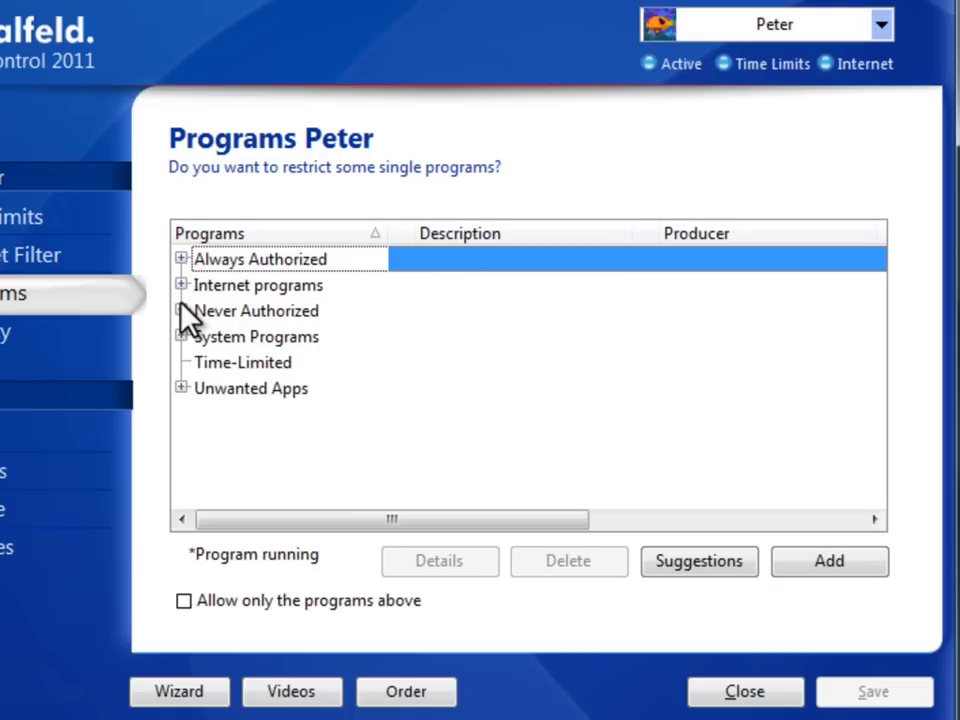
pyautogui.click(181, 310)
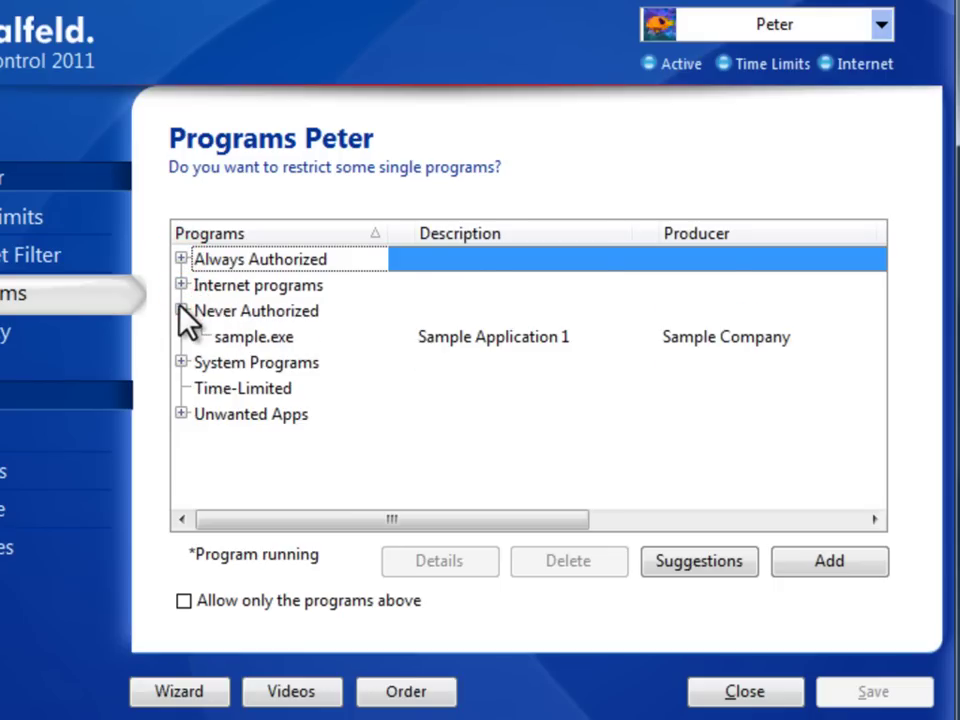
pyautogui.click(181, 310)
pyautogui.click(181, 337)
pyautogui.click(181, 337)
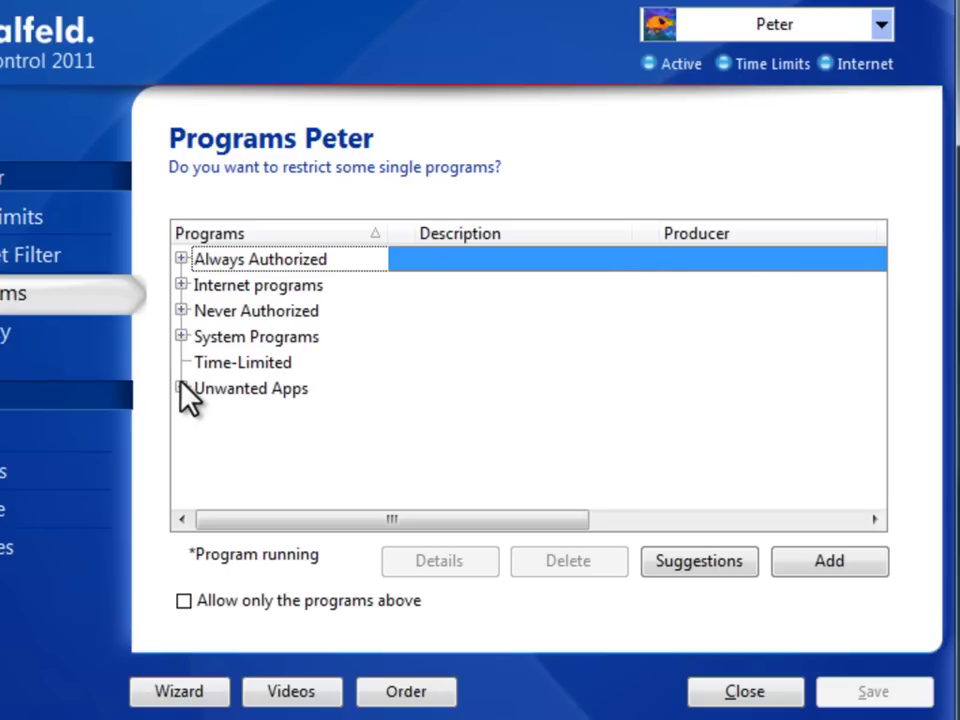
pyautogui.click(181, 388)
pyautogui.click(181, 388)
# Add regedit.exe from the C:\Windows folder to the user's program restrictions as Never Authorized
pyautogui.click(198, 311)
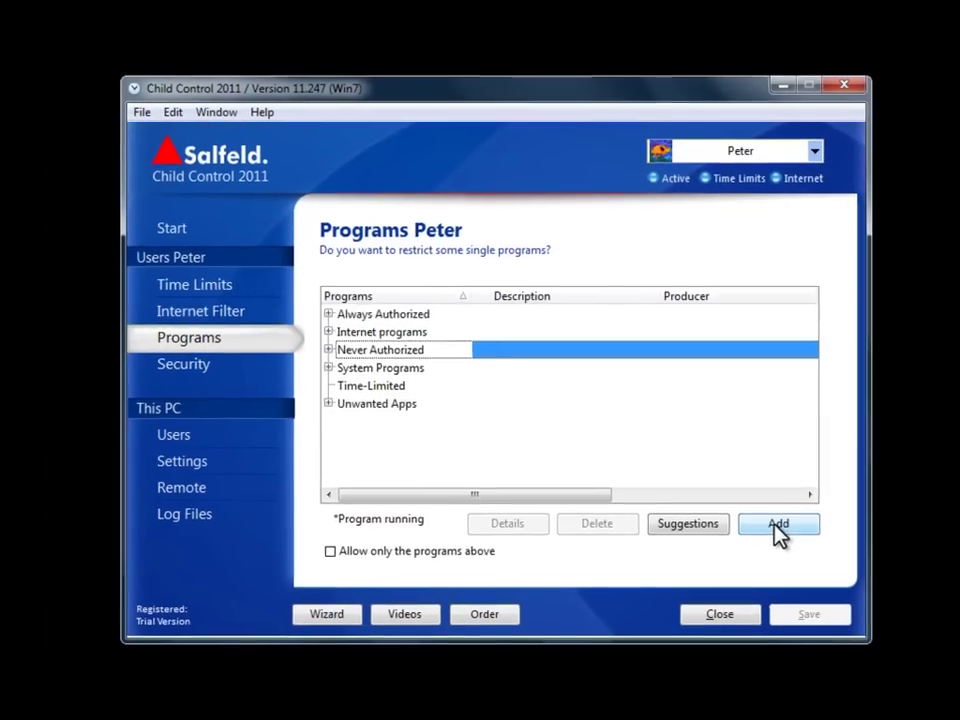
pyautogui.click(827, 561)
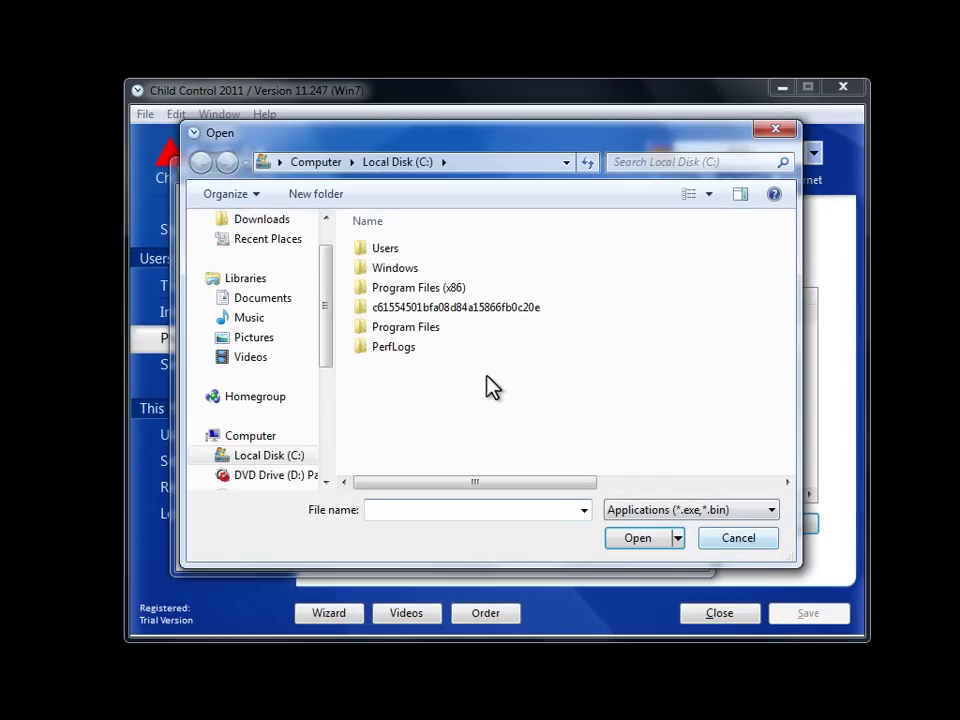
pyautogui.doubleClick(399, 269)
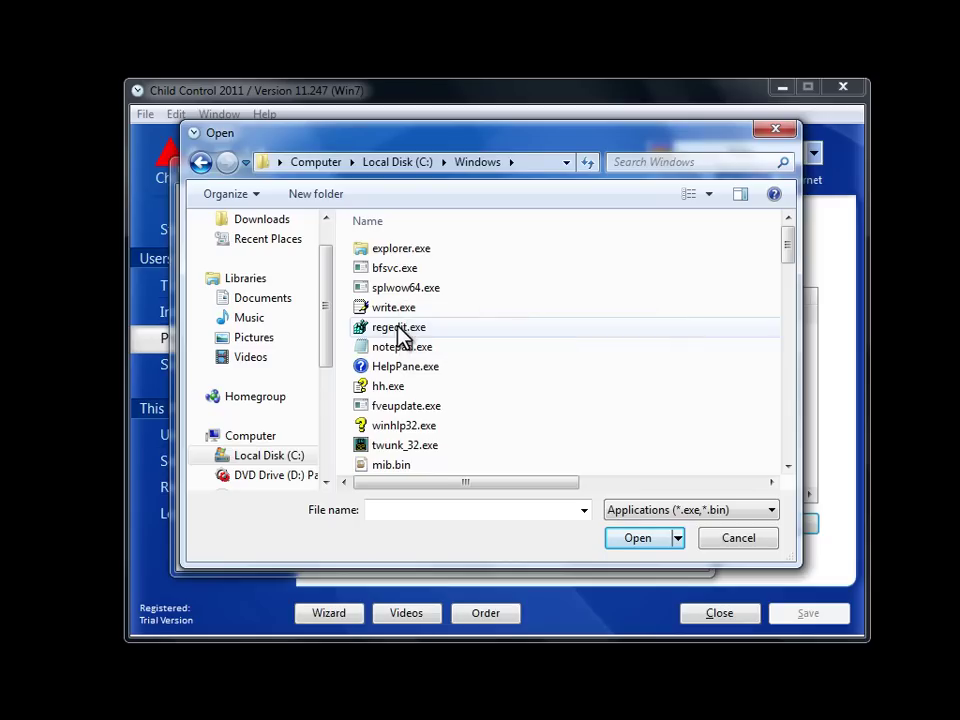
pyautogui.click(399, 329)
pyautogui.click(658, 550)
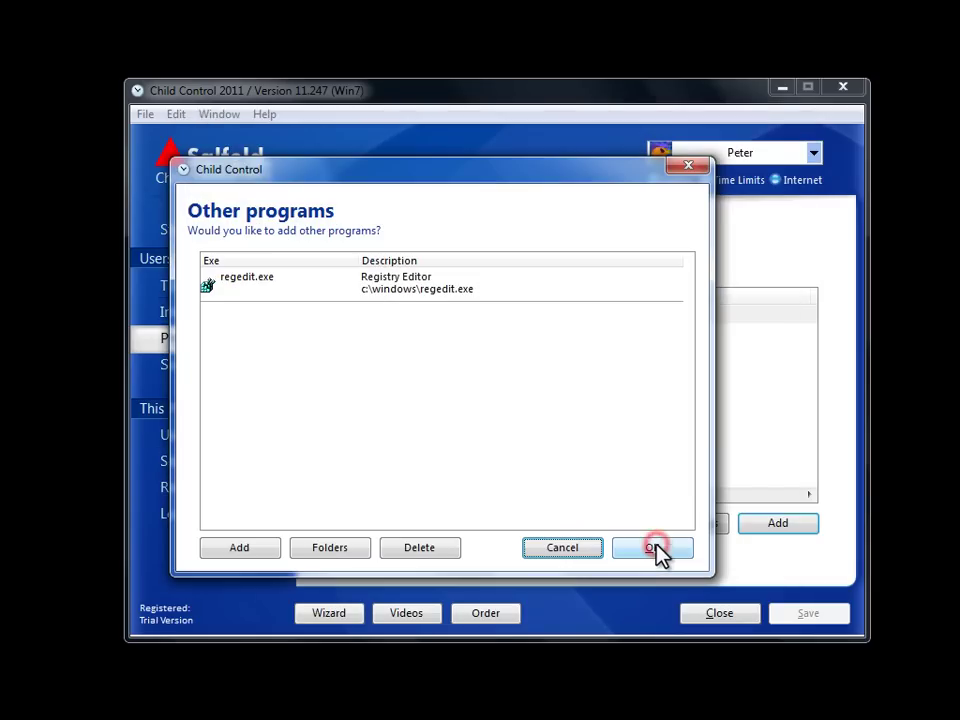
pyautogui.click(643, 550)
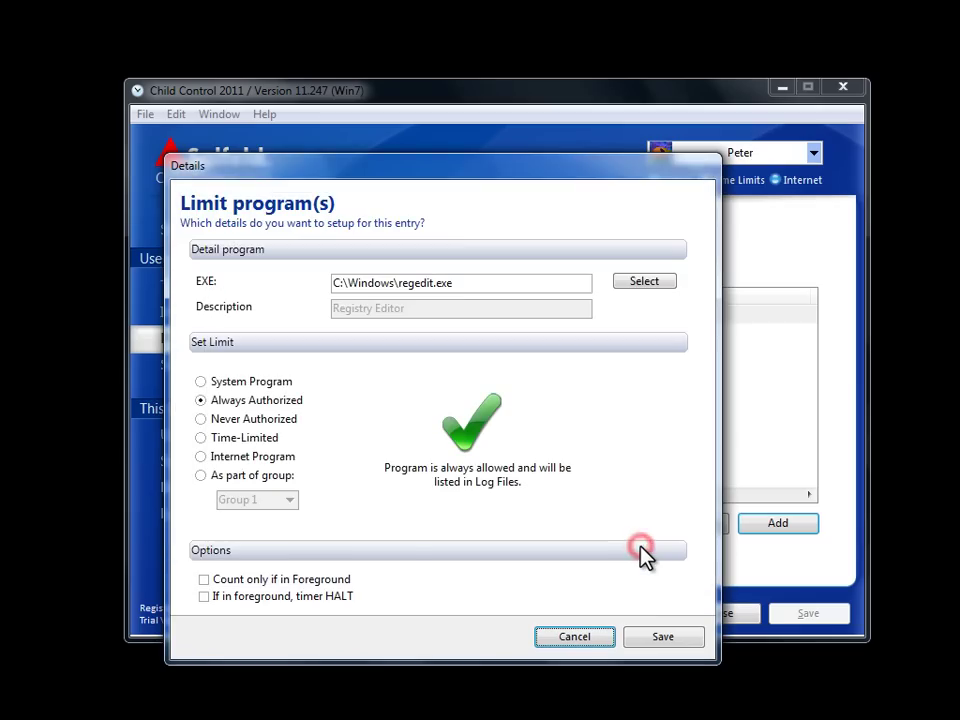
pyautogui.click(281, 419)
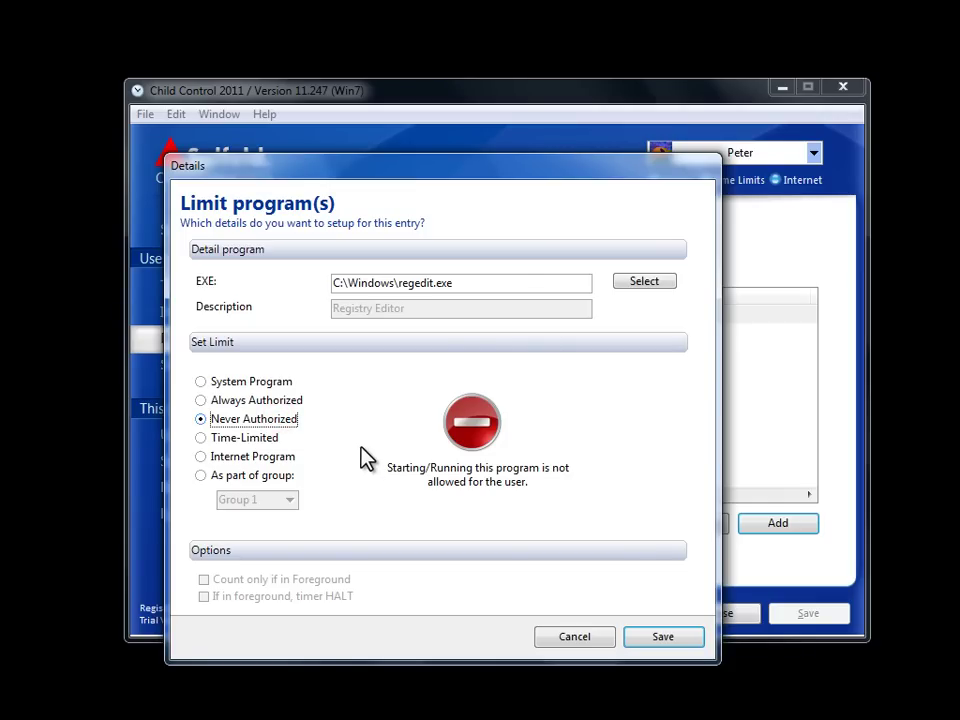
pyautogui.click(663, 636)
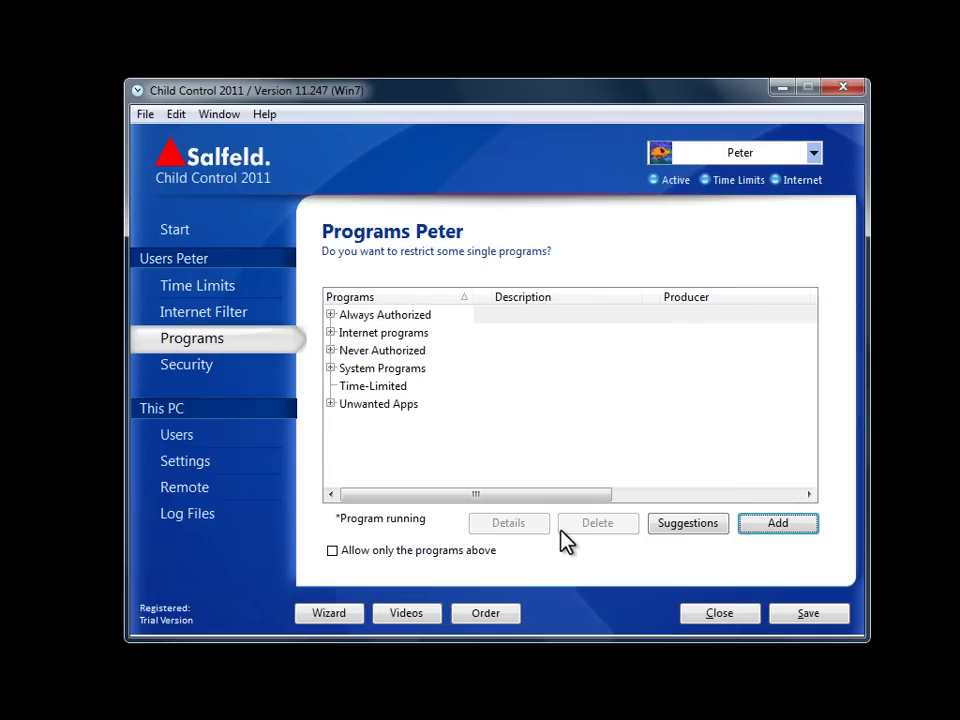
# Add notepad.exe from the C:\Windows folder as another program to restrict
pyautogui.click(397, 388)
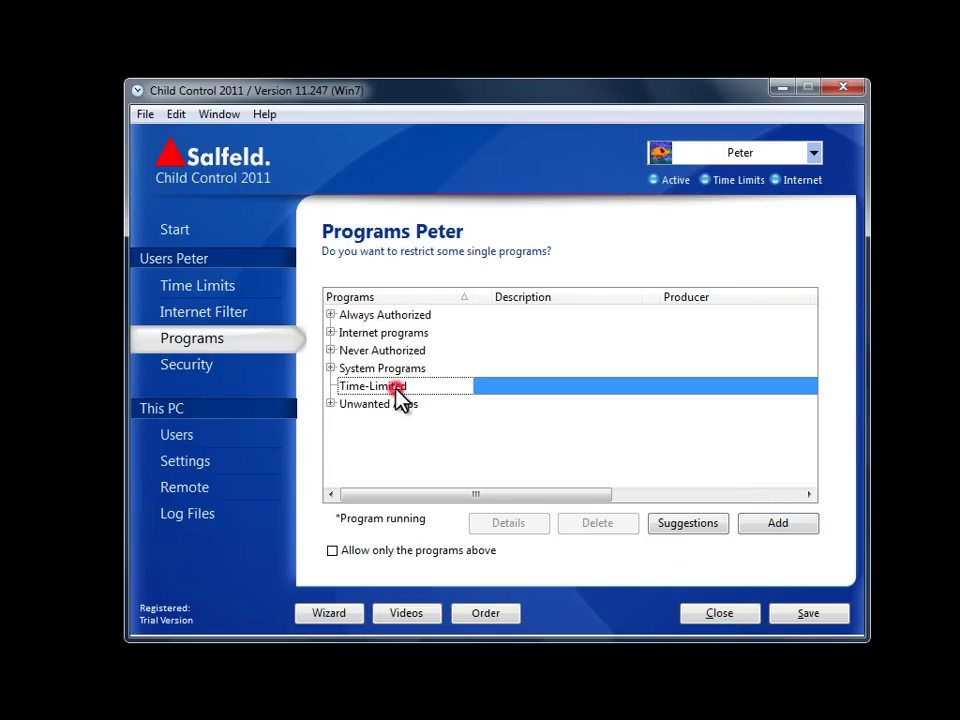
pyautogui.click(785, 526)
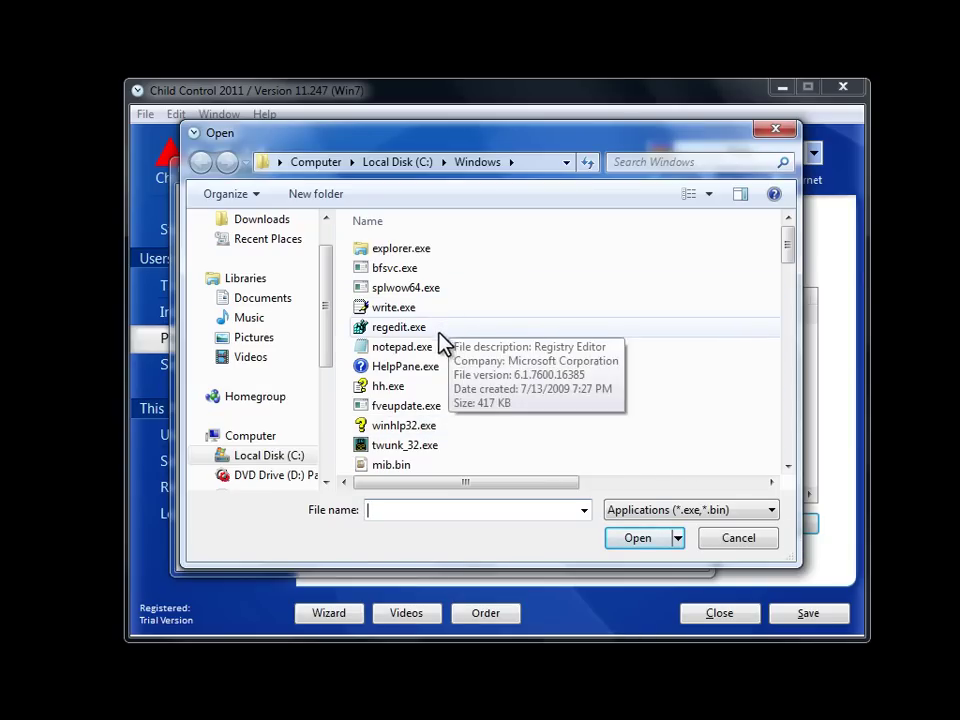
pyautogui.click(416, 348)
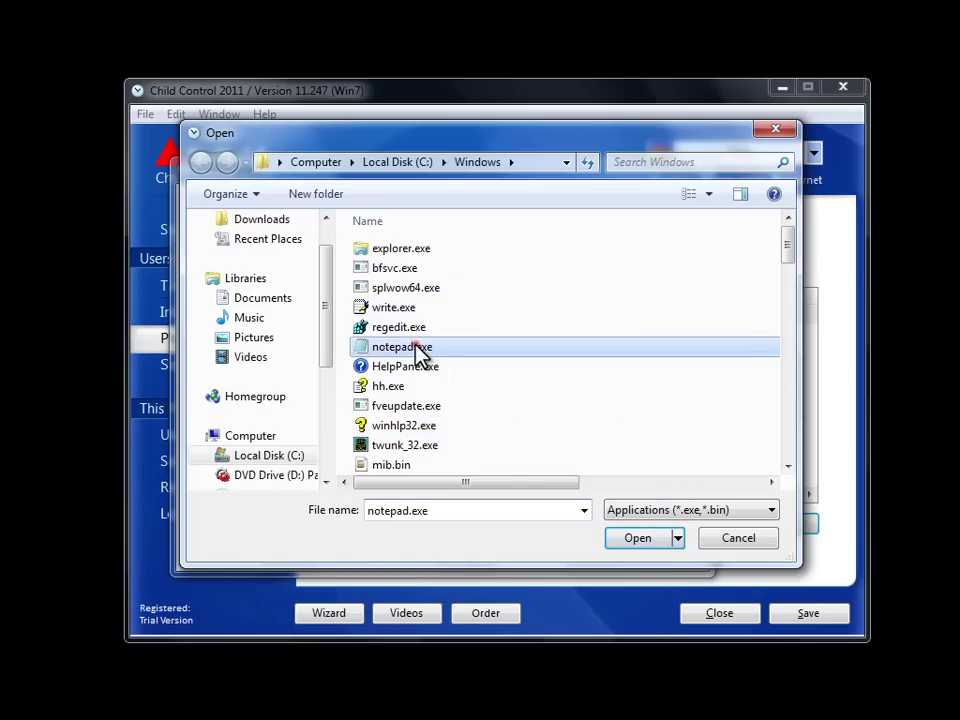
pyautogui.click(640, 545)
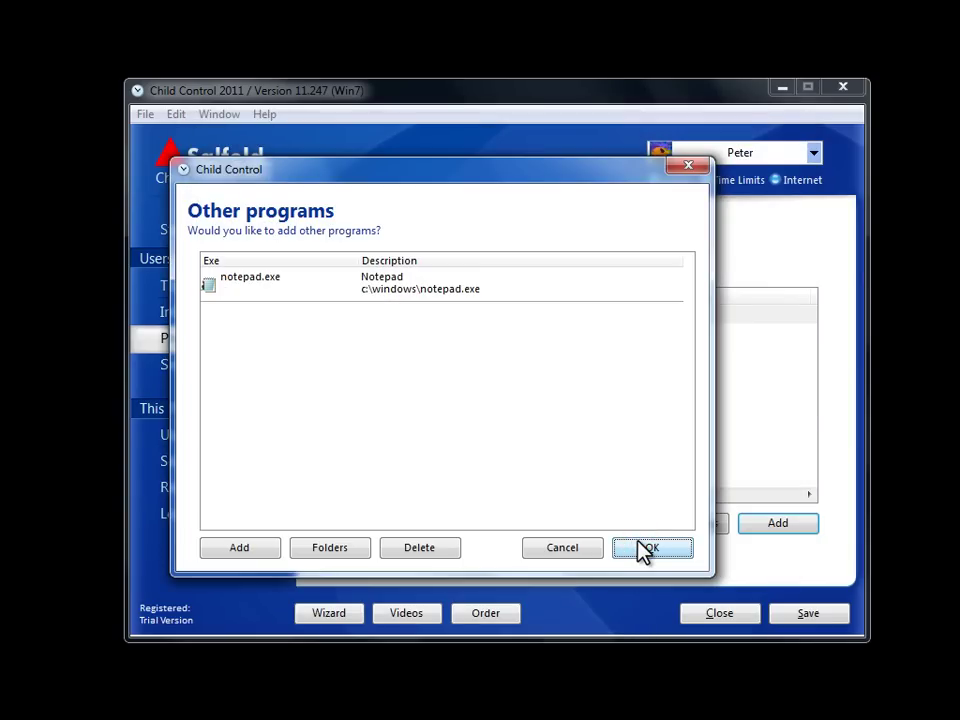
pyautogui.click(645, 548)
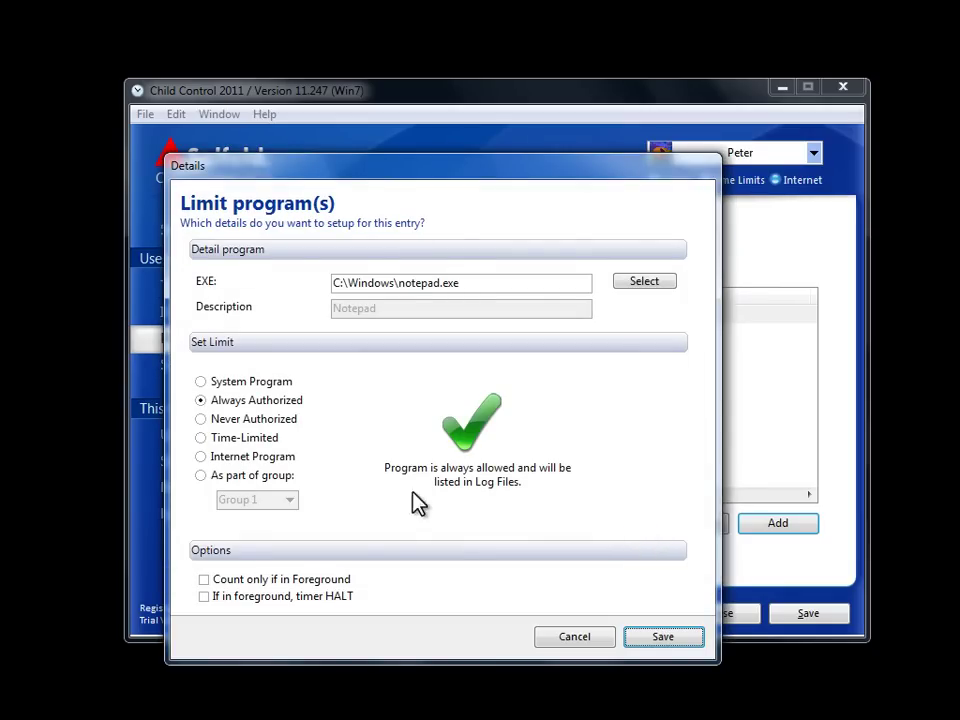
# Make Notepad Time-Limited with hour 12 blocked on every day, and save the program restrictions
pyautogui.click(268, 438)
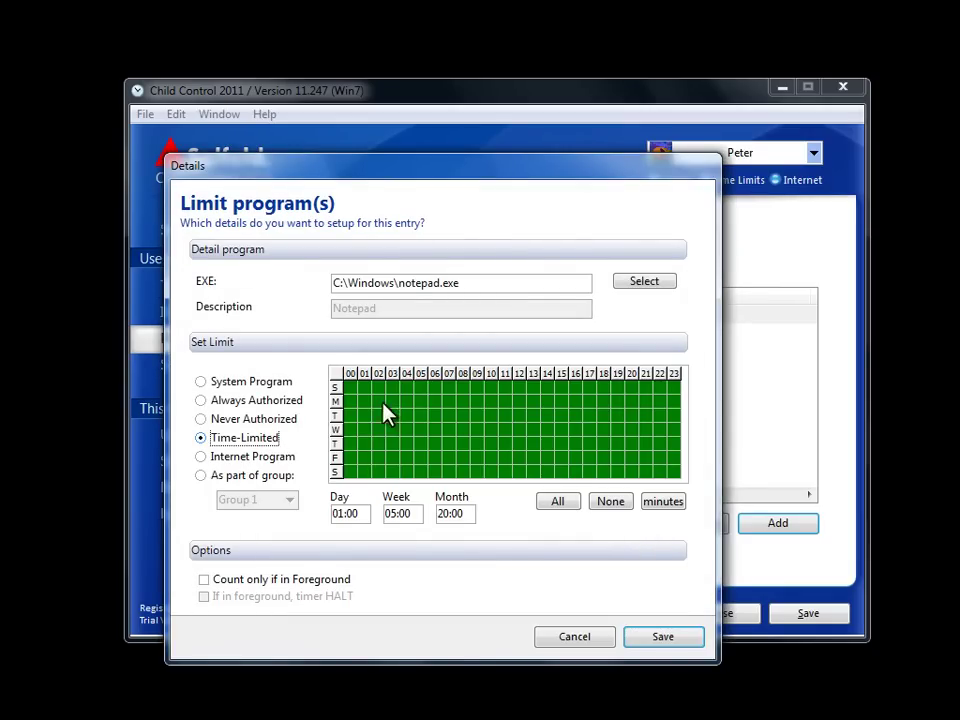
pyautogui.moveTo(355, 388); pyautogui.dragTo(380, 478)
pyautogui.click(203, 477)
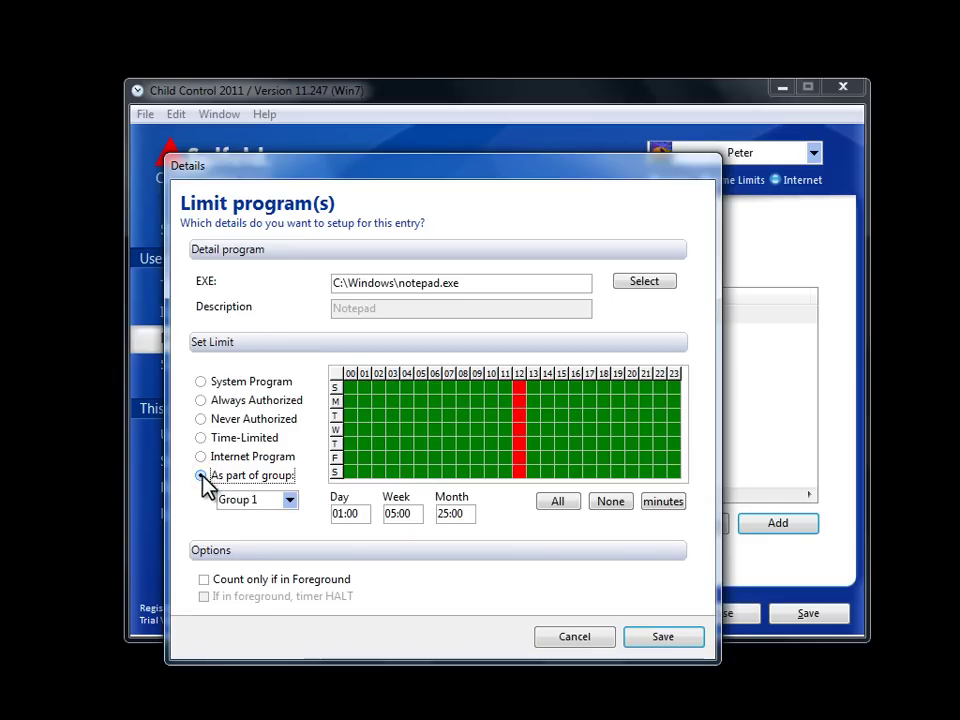
pyautogui.click(203, 438)
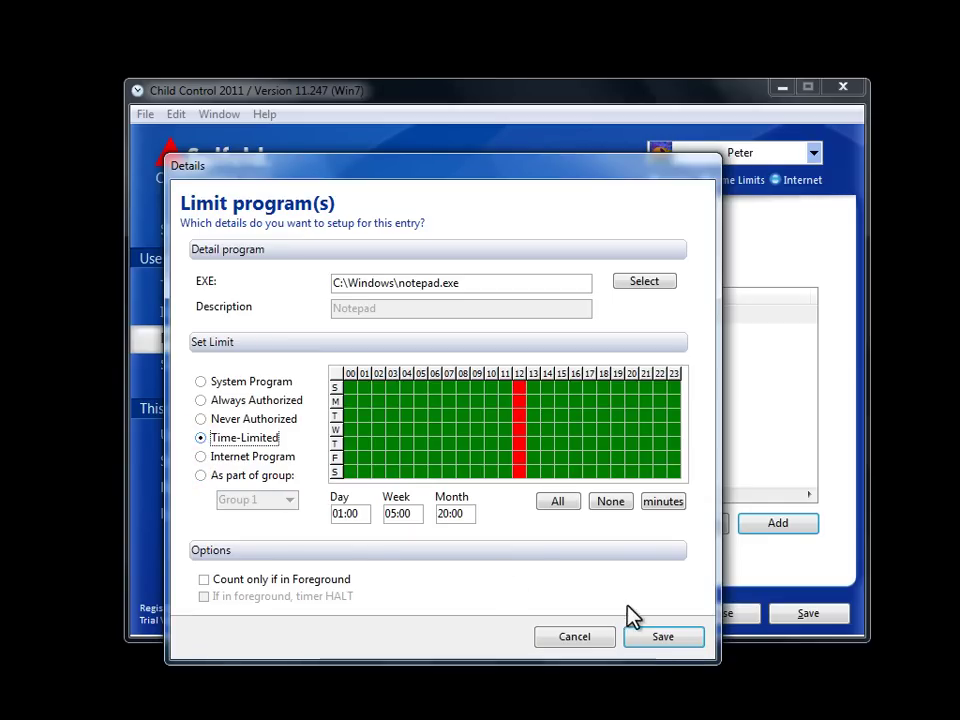
pyautogui.click(663, 638)
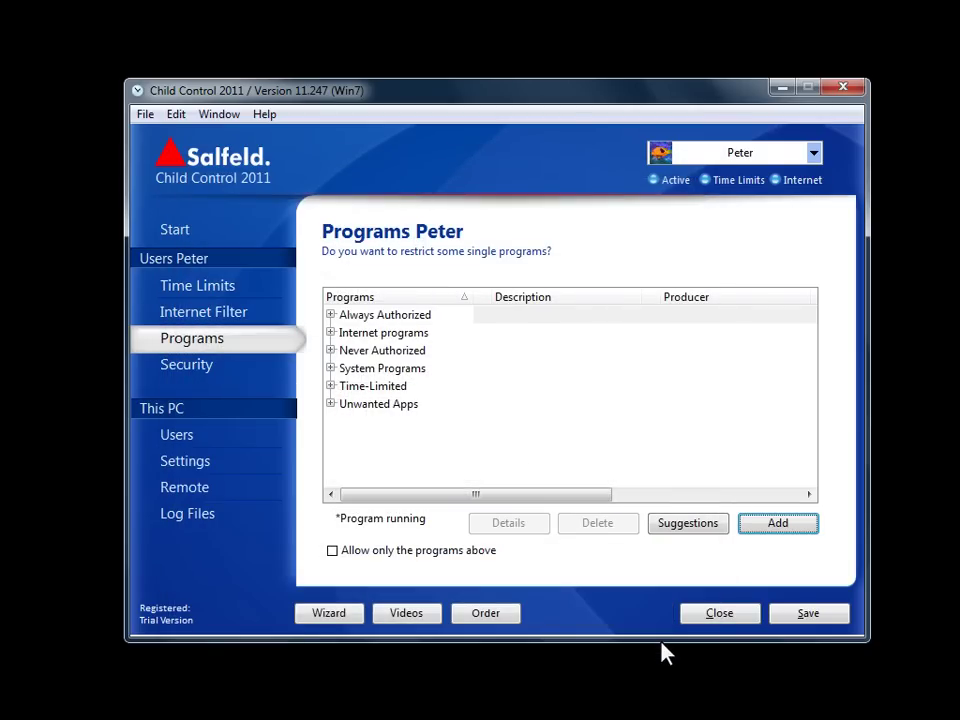
pyautogui.click(800, 615)
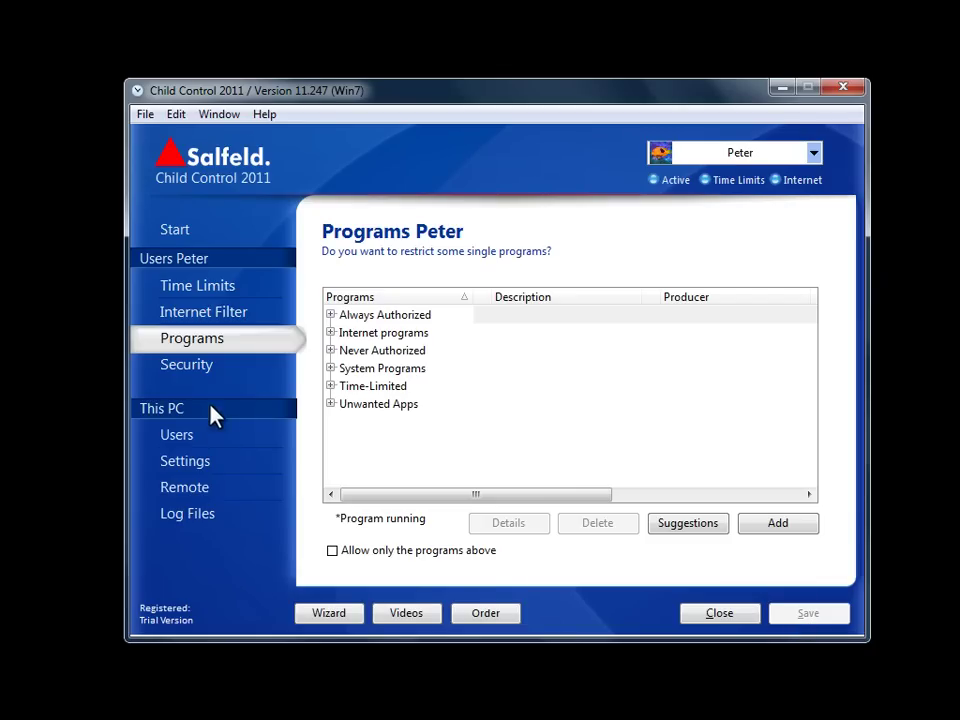
# Disable the Command prompt and the Registry Editor in the user's Windows Security, review the security levels, and save
pyautogui.click(196, 367)
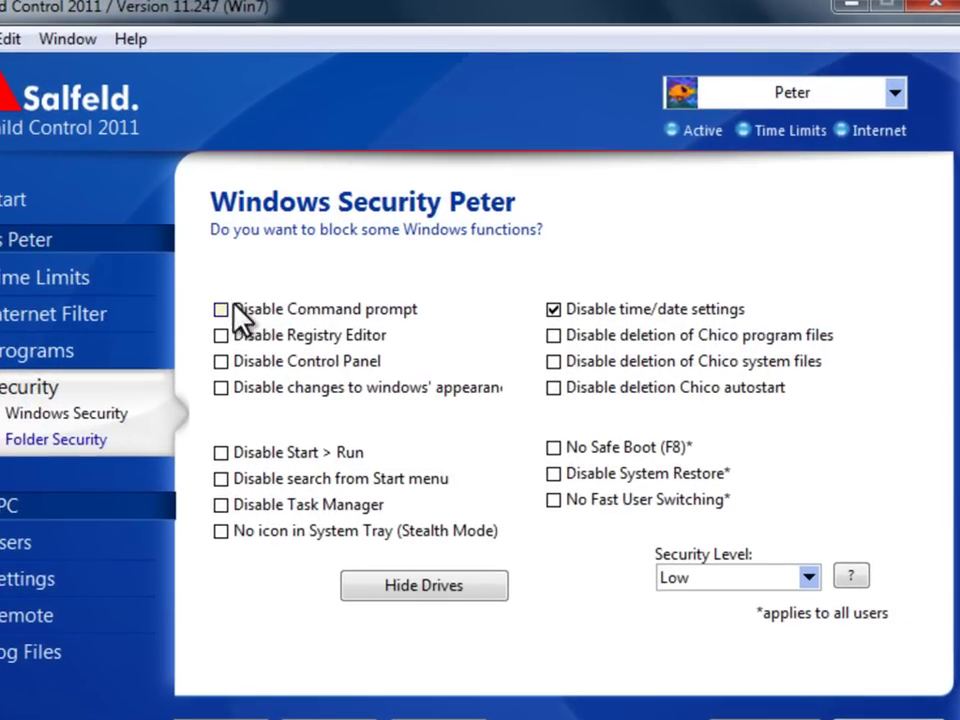
pyautogui.click(266, 309)
pyautogui.click(237, 335)
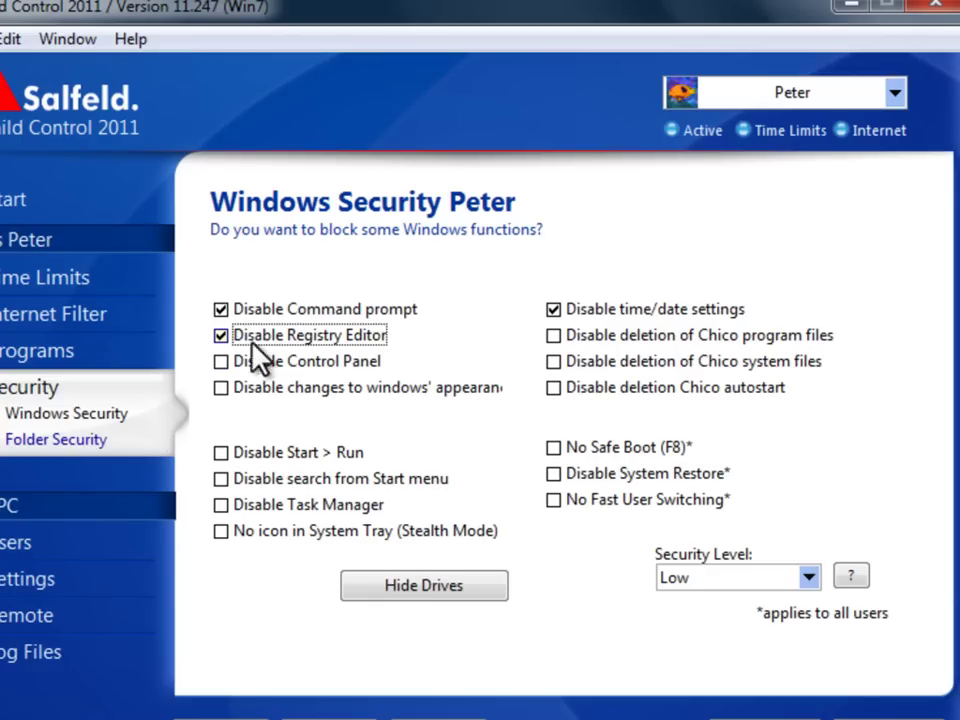
pyautogui.click(810, 576)
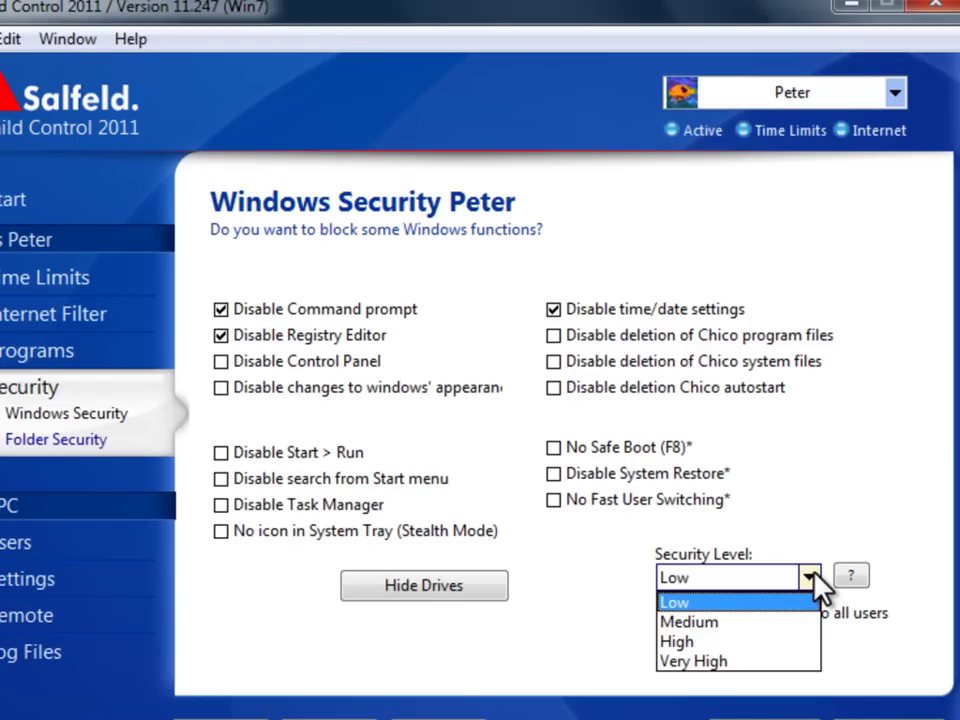
pyautogui.click(872, 679)
pyautogui.click(880, 719)
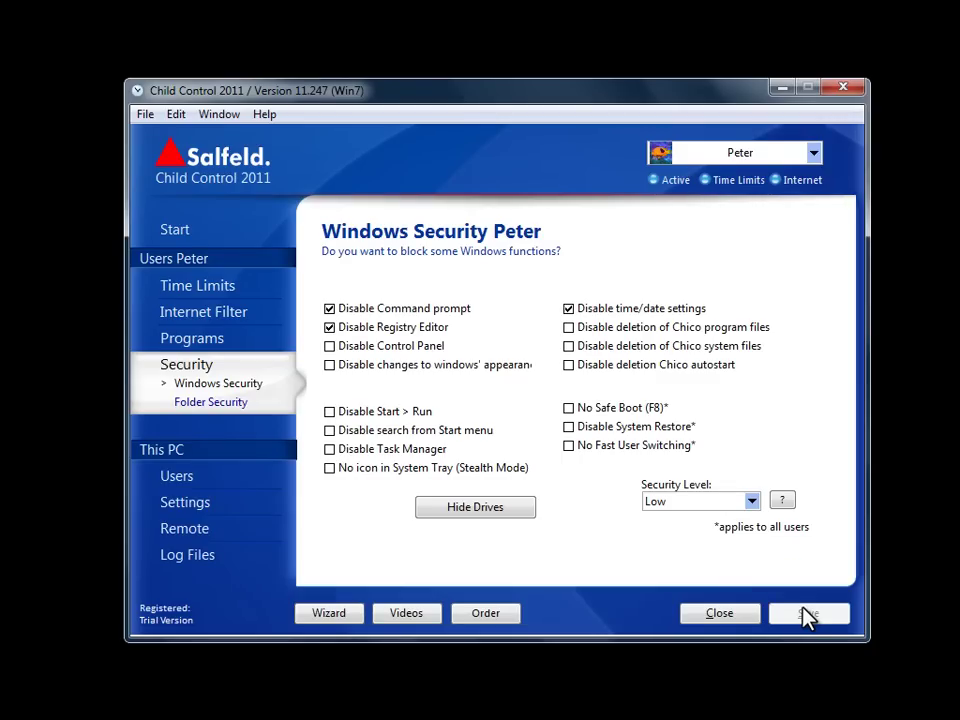
# Examine the user's blocked folders and the list of Windows user accounts on this PC
pyautogui.click(225, 403)
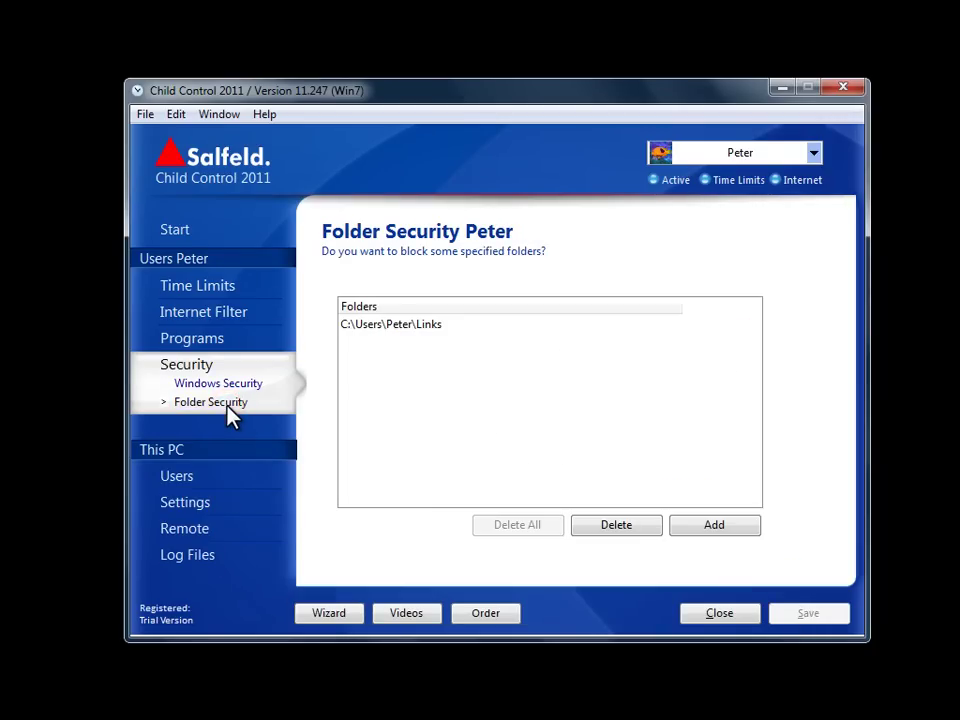
pyautogui.click(380, 326)
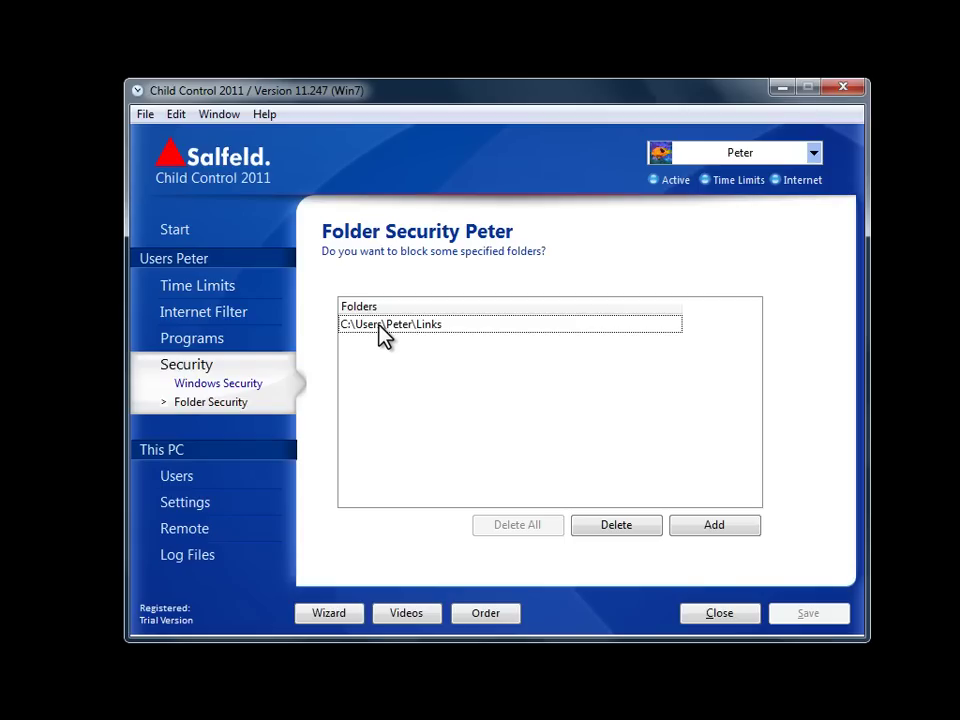
pyautogui.click(171, 479)
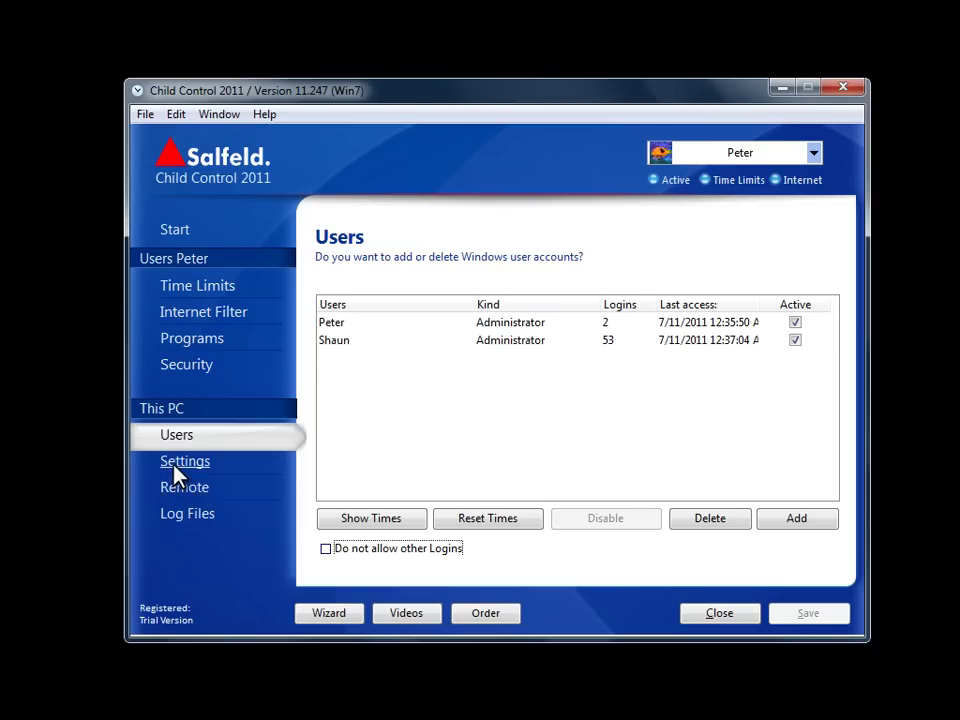
# Create a TAN with an extension time of 70 minutes in the settings for all users, and delete that TAN again
pyautogui.click(180, 465)
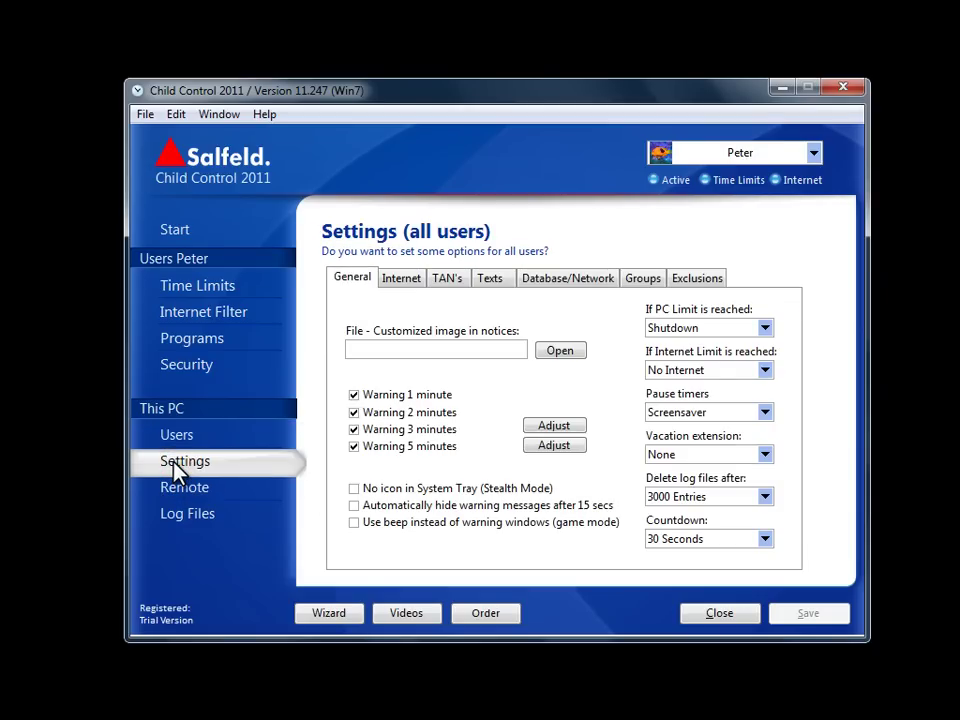
pyautogui.click(446, 280)
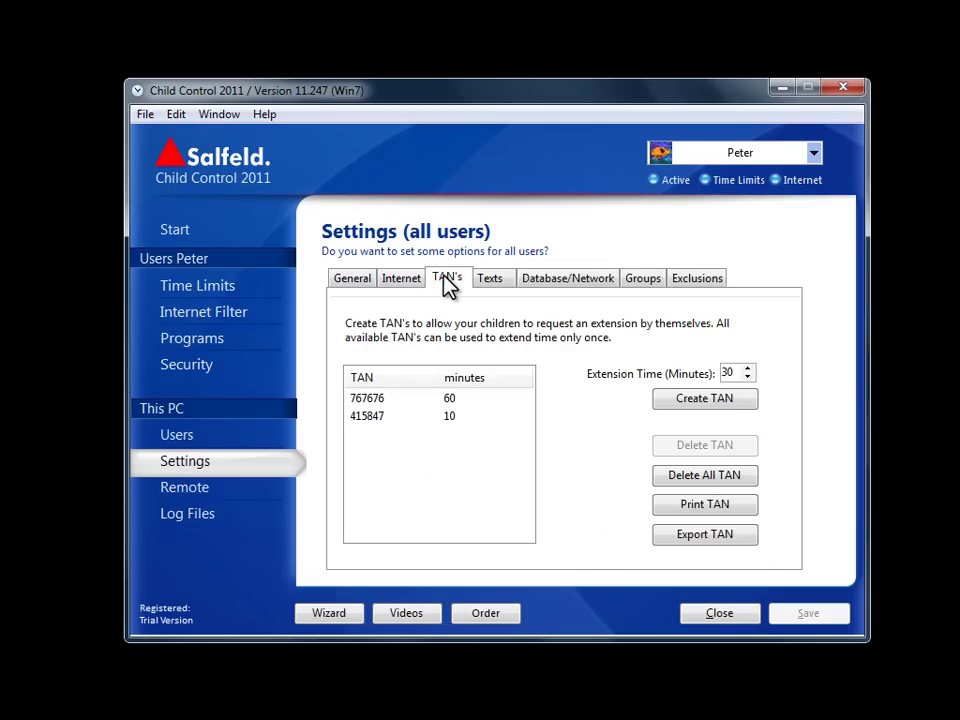
pyautogui.click(747, 368)
pyautogui.click(747, 368)
pyautogui.click(747, 368)
pyautogui.click(747, 368)
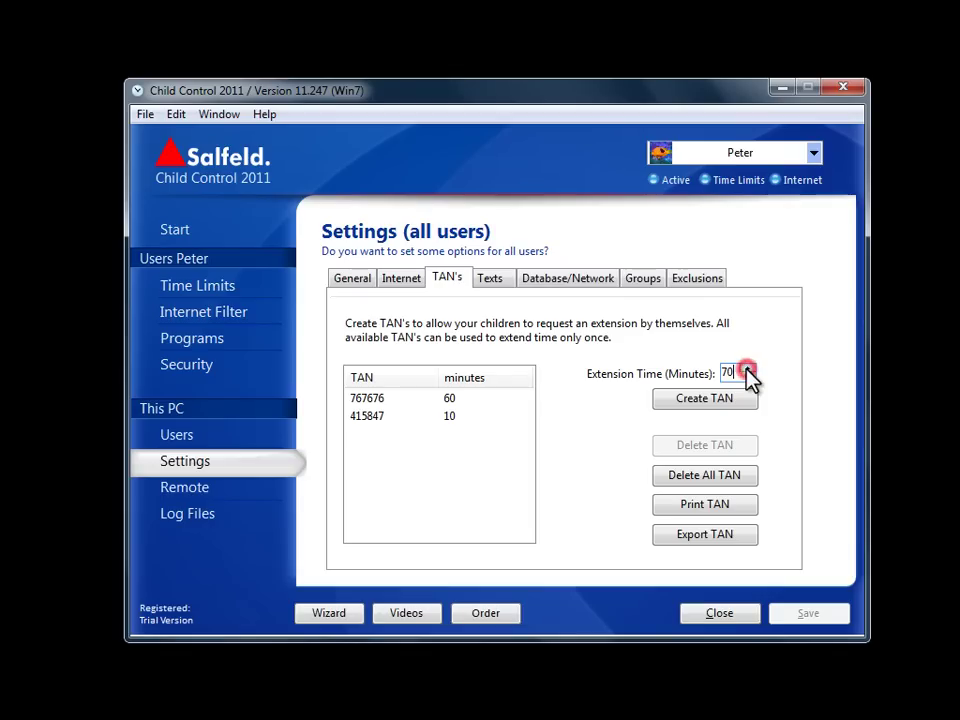
pyautogui.click(736, 400)
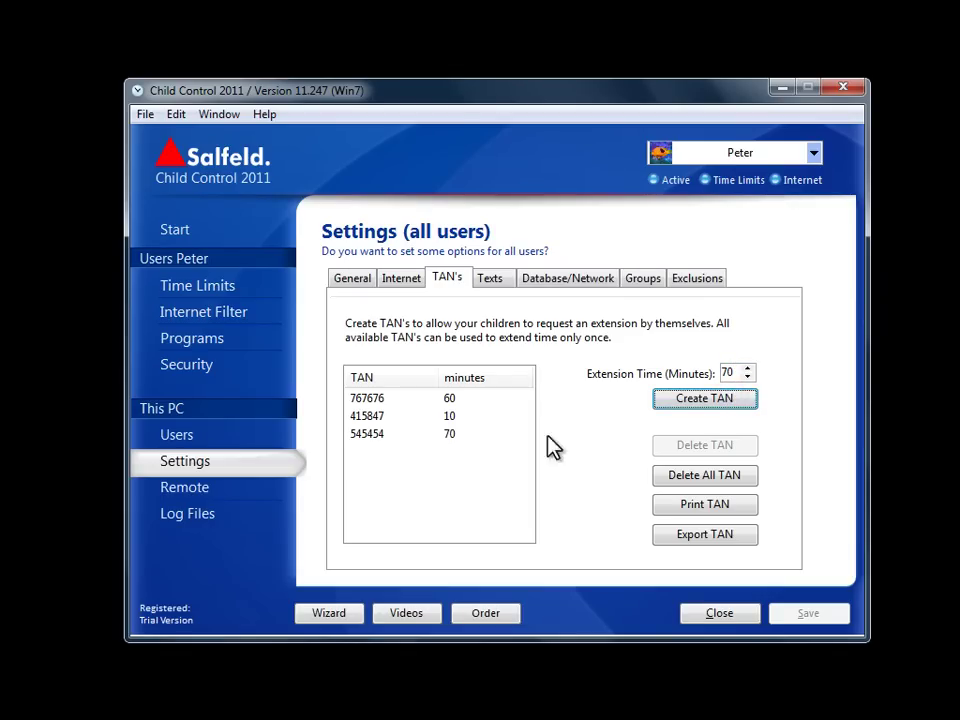
pyautogui.click(392, 434)
pyautogui.click(662, 450)
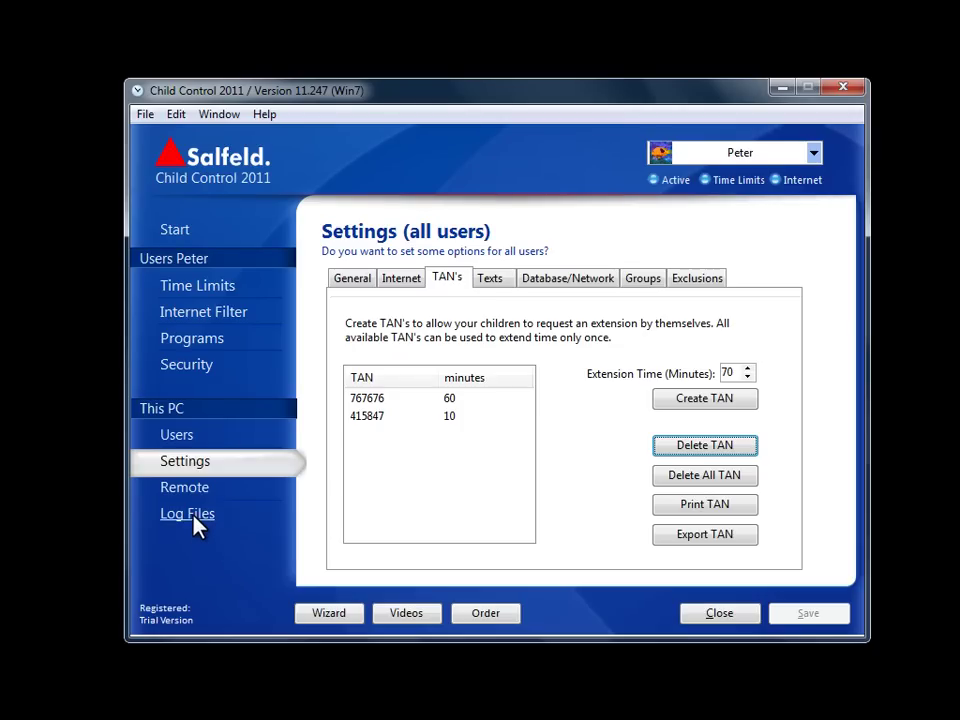
# Examine the log files: the user overview, then the elapsed time lists for overview, programs and Internet, and the program history
pyautogui.click(194, 518)
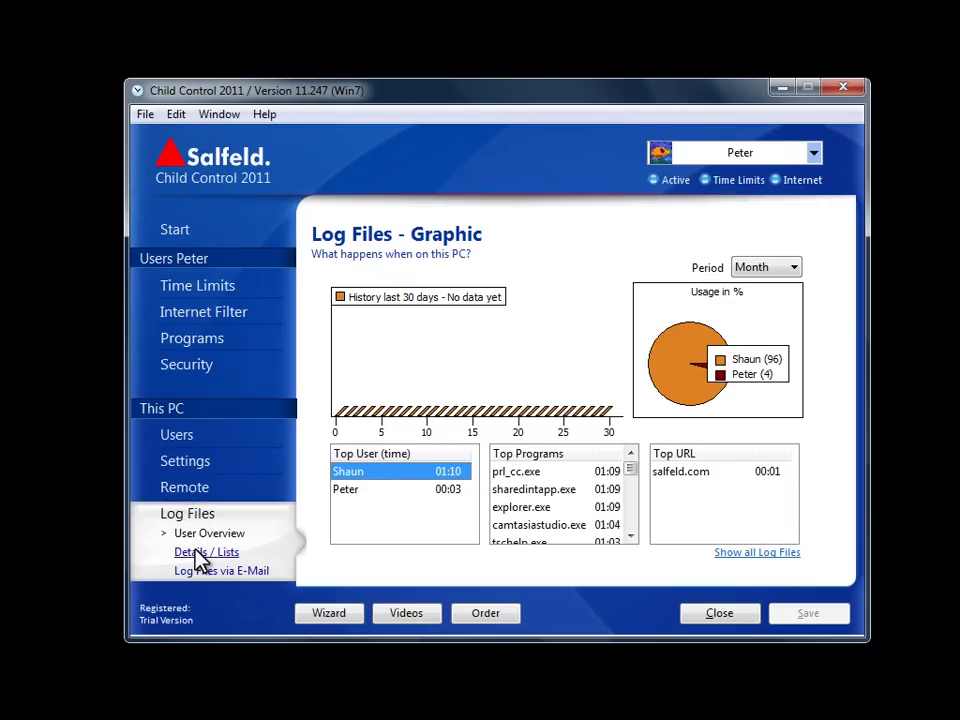
pyautogui.click(198, 556)
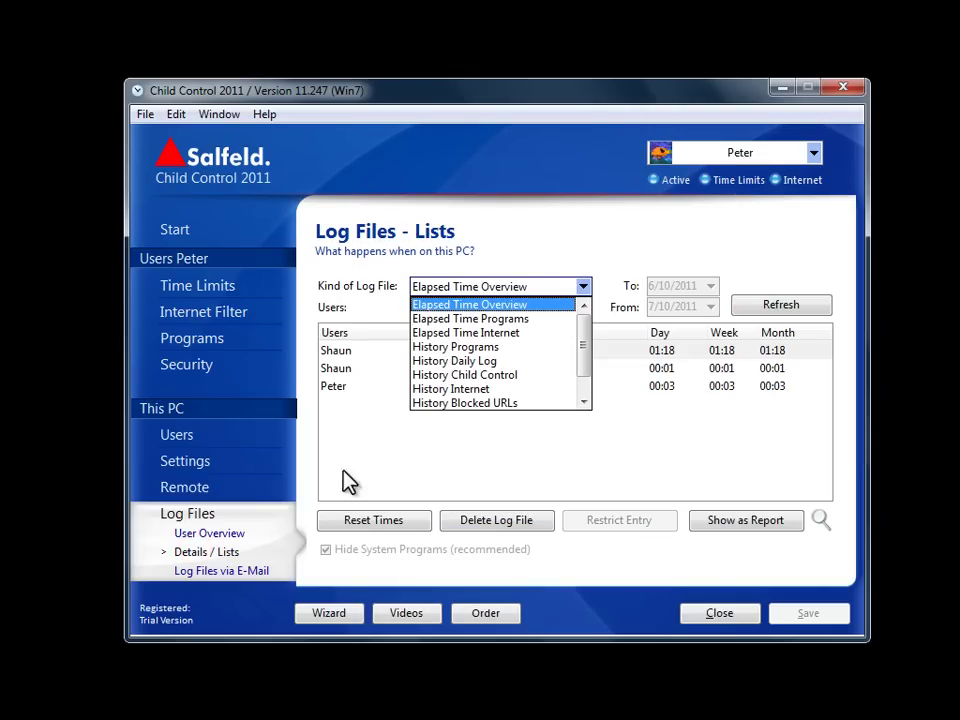
pyautogui.click(499, 304)
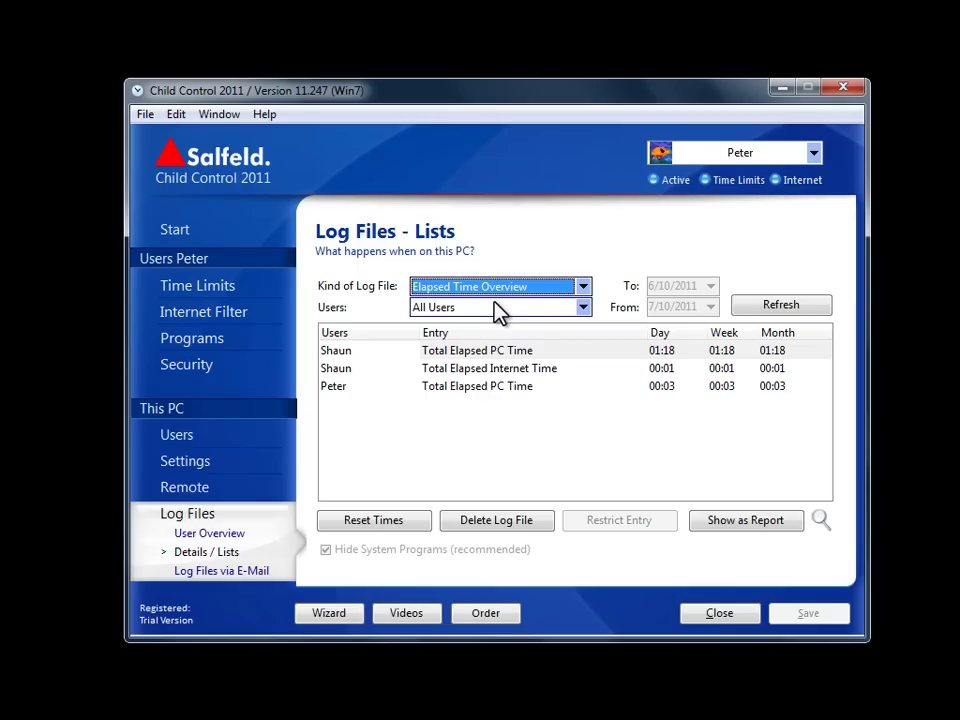
pyautogui.click(583, 287)
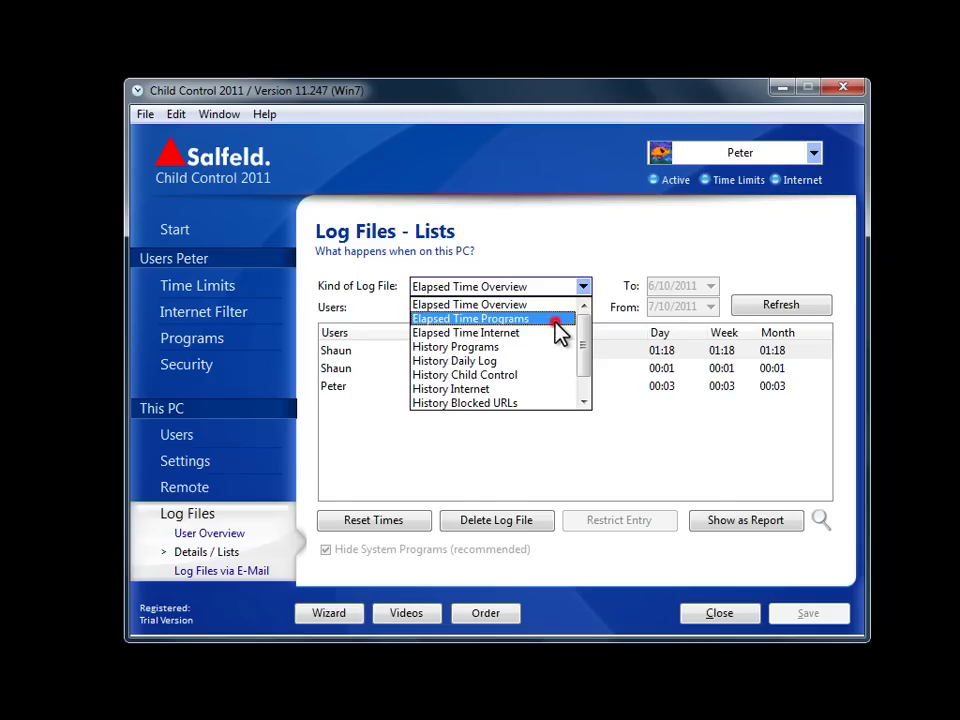
pyautogui.click(557, 319)
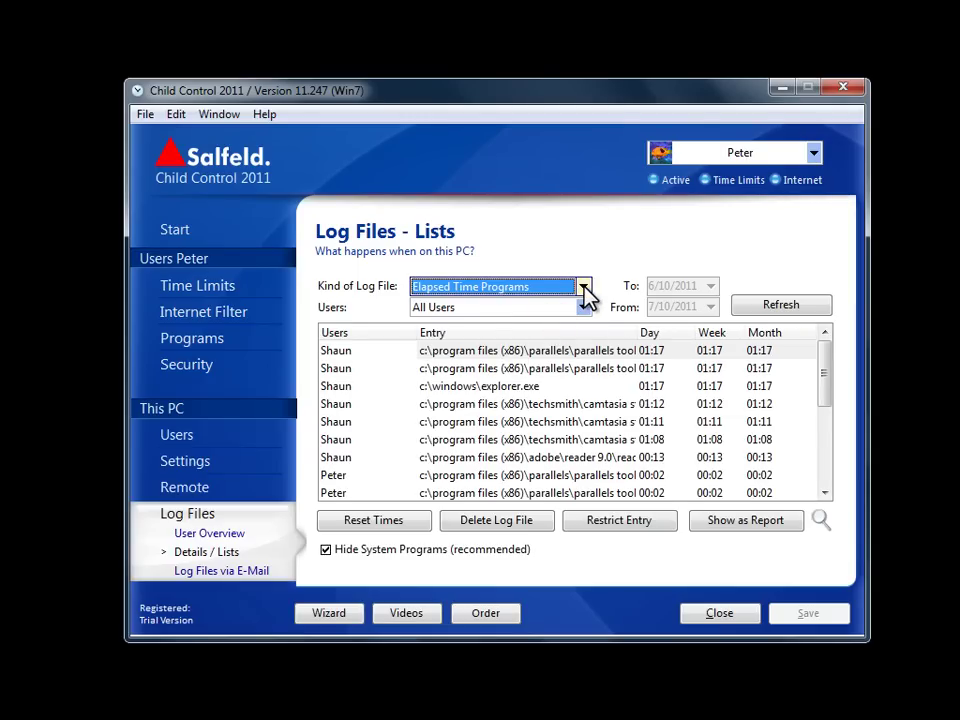
pyautogui.click(583, 288)
pyautogui.click(555, 340)
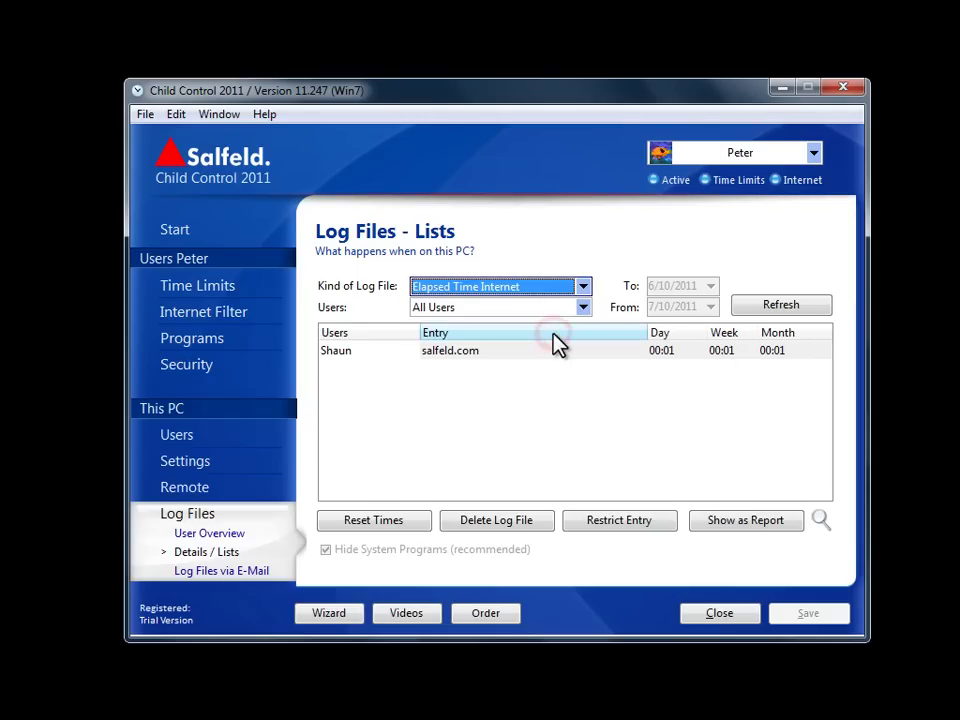
pyautogui.click(583, 288)
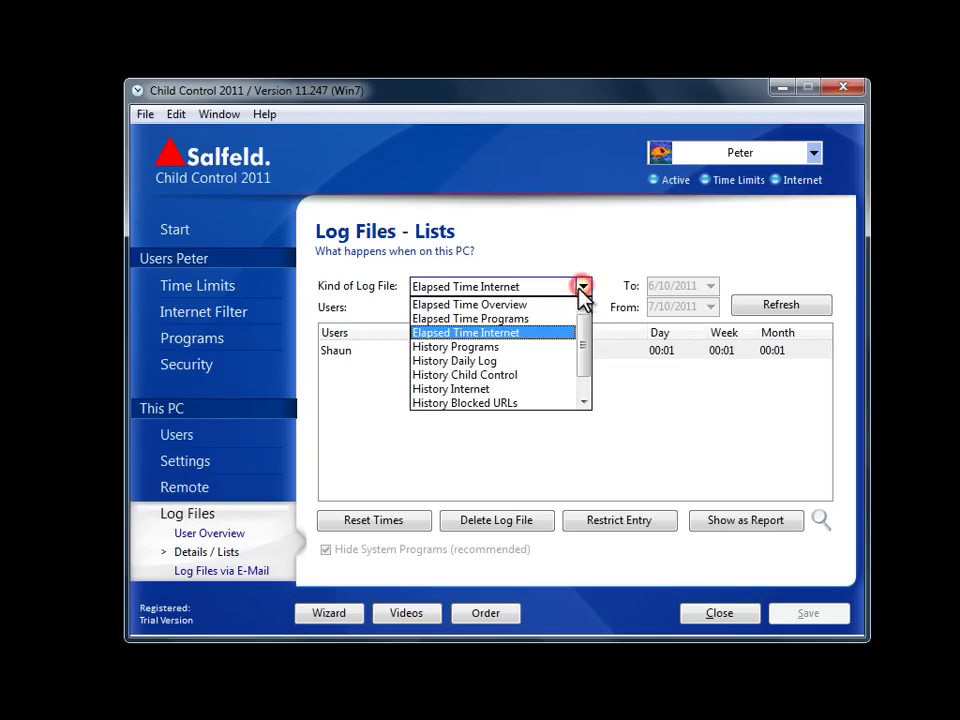
pyautogui.click(553, 340)
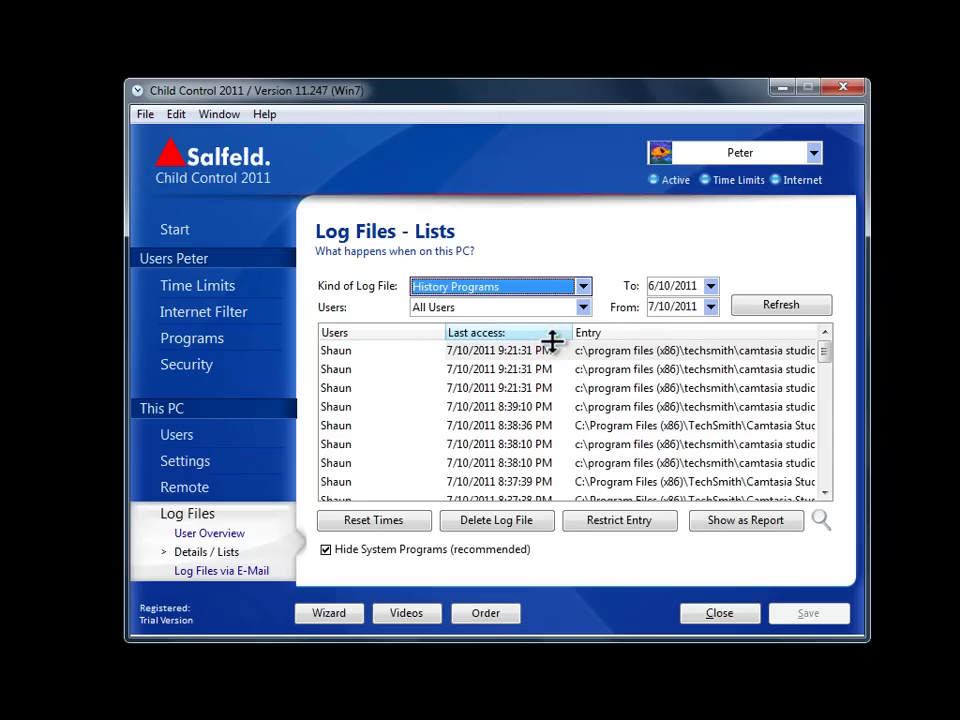
# Review the settings for sending log files by e-mail and the status summary on the Start page
pyautogui.click(220, 570)
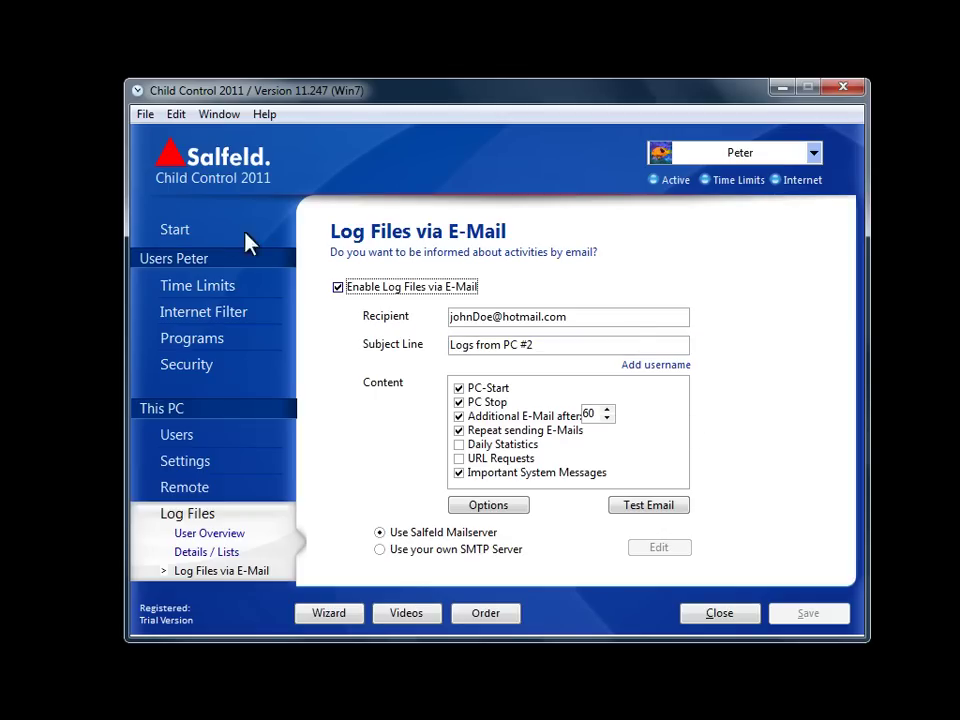
pyautogui.click(175, 232)
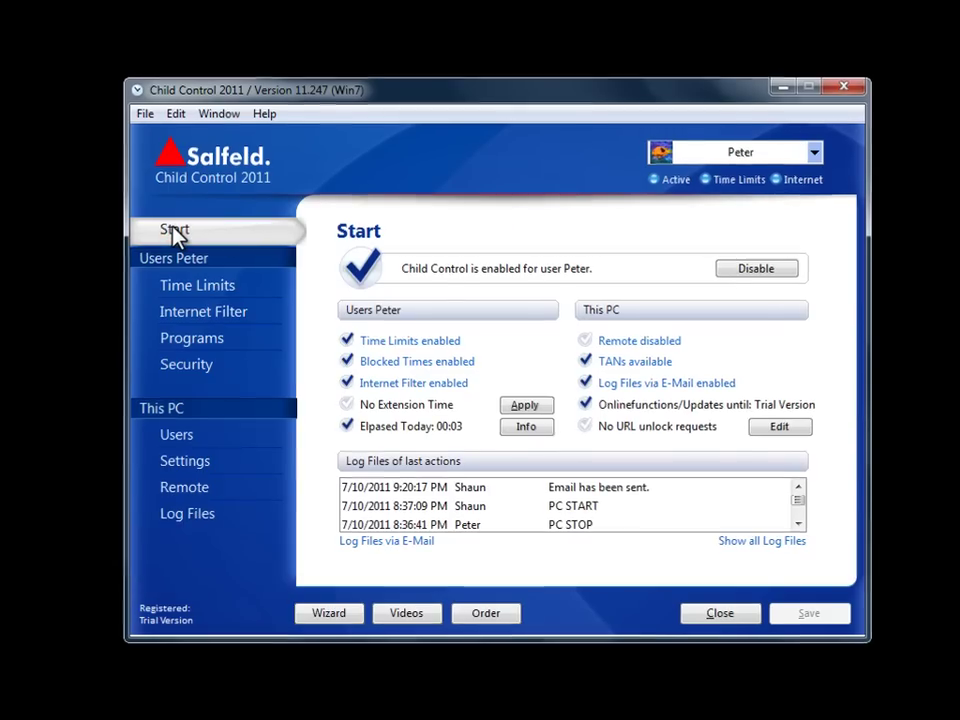